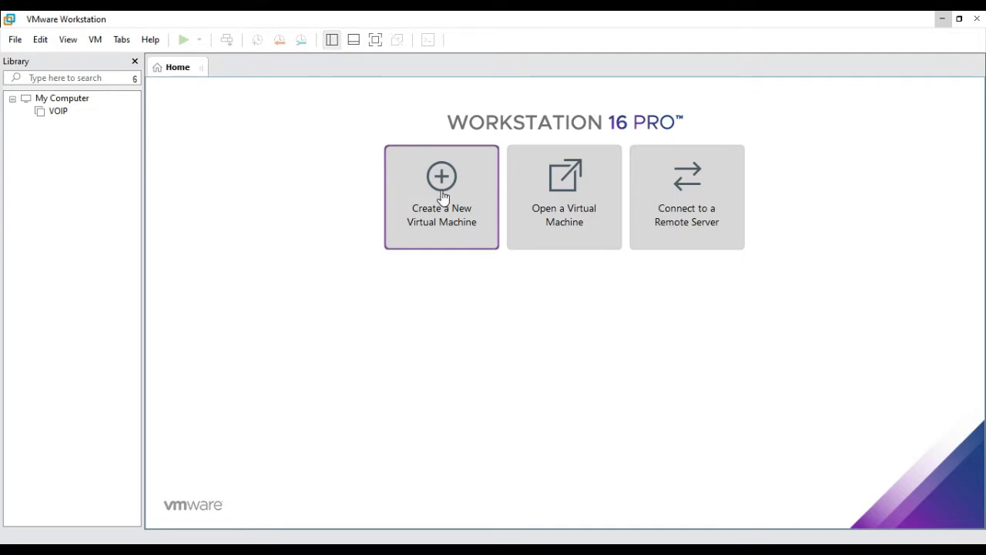
Step: Start a typical new virtual machine with the OS installed later and guest OS and version Other
{"action": "left_click", "coordinate": [442, 192]}
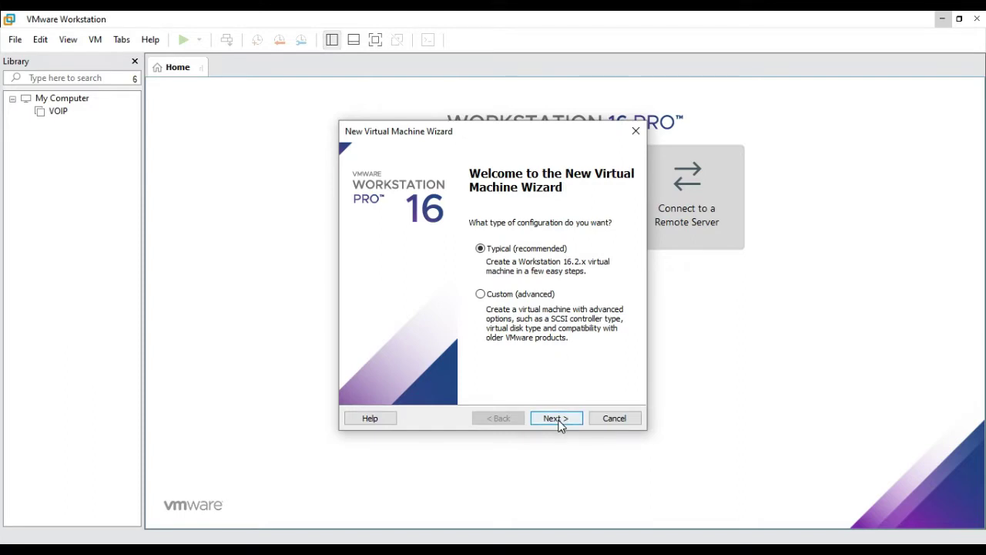
{"action": "left_click", "coordinate": [559, 422]}
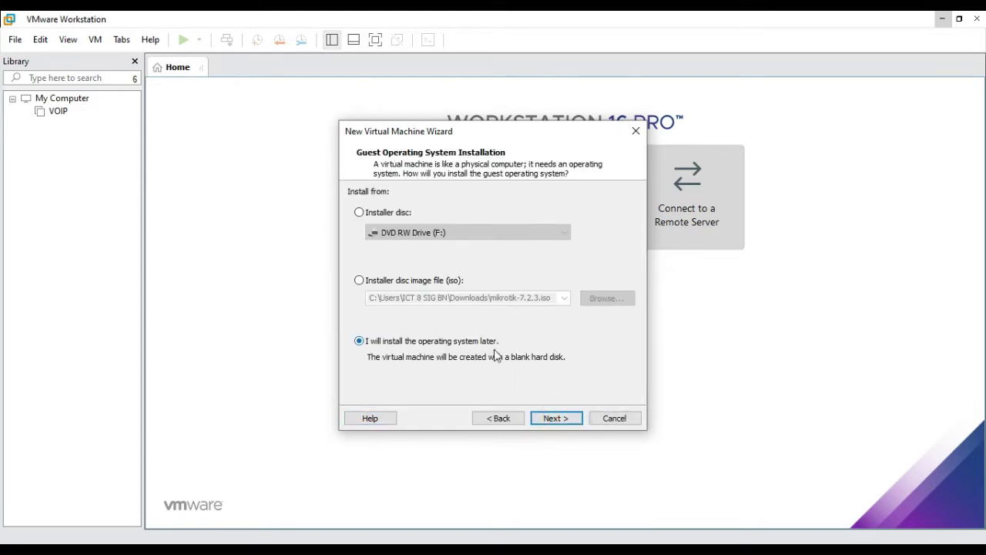
{"action": "left_click", "coordinate": [561, 420]}
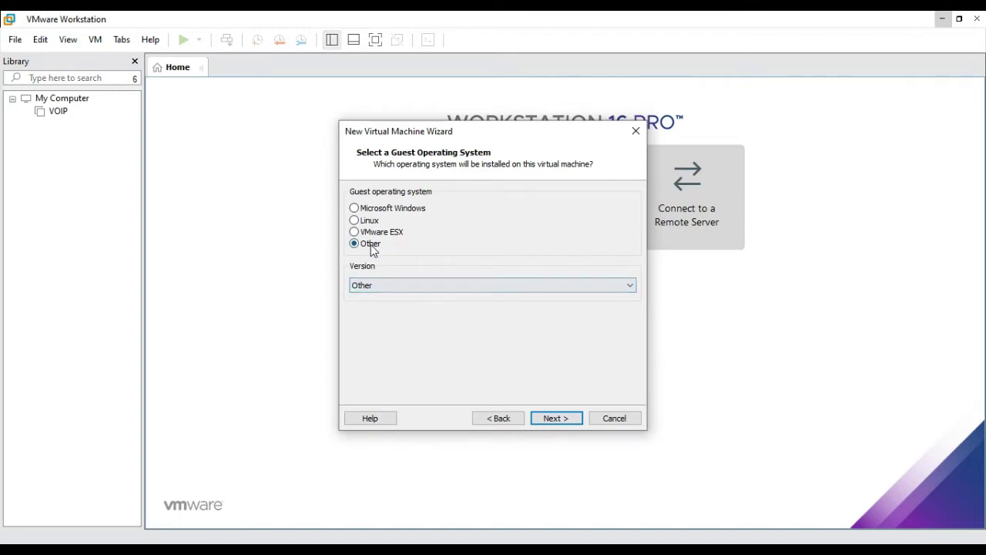
{"action": "left_click", "coordinate": [378, 290]}
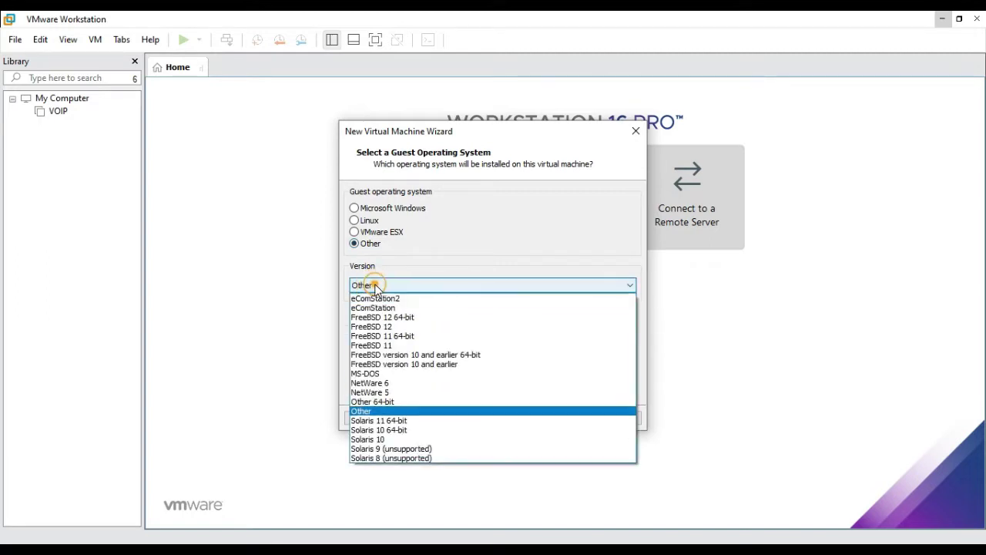
{"action": "left_click", "coordinate": [388, 412]}
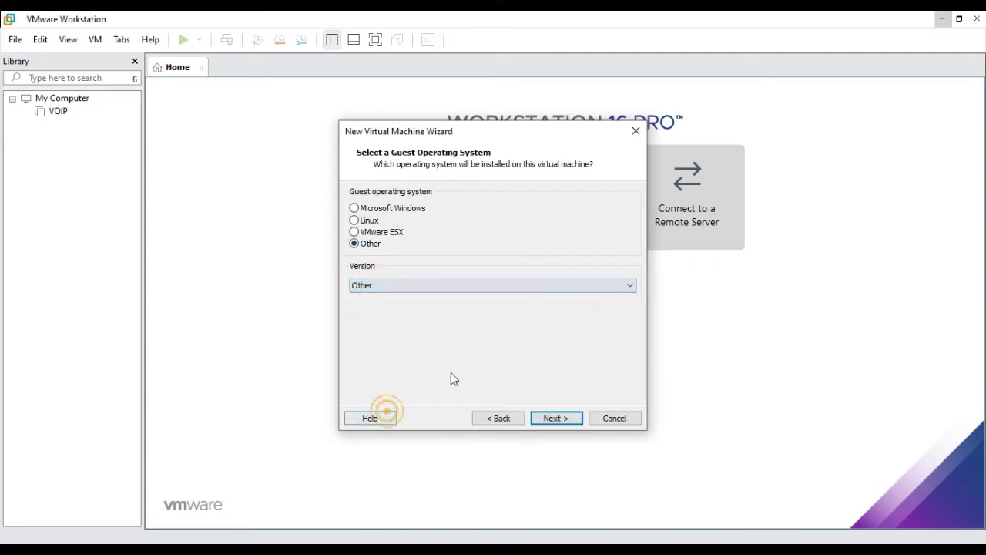
{"action": "left_click", "coordinate": [546, 420]}
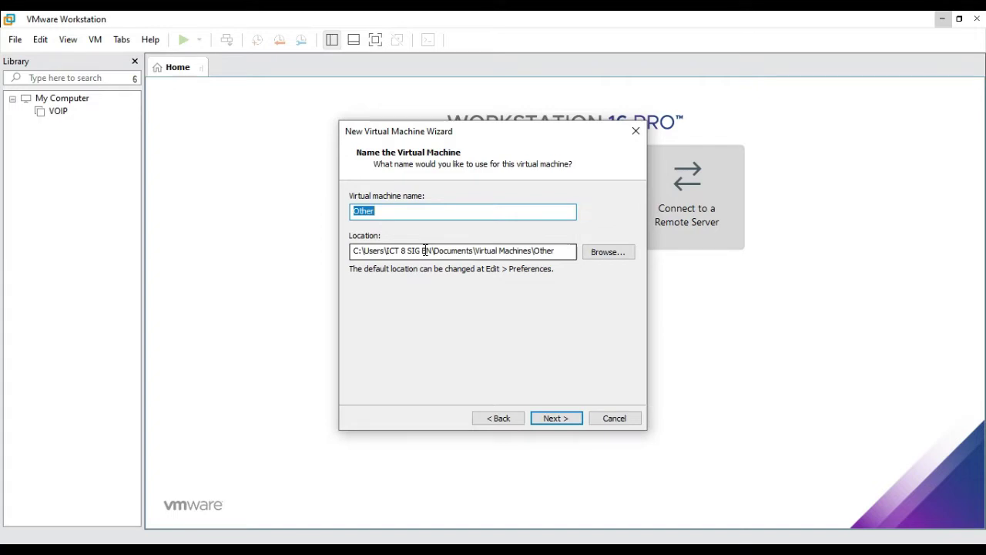
Step: Name the virtual machine Mikrotik and store it in a new folder created on Local Disk (C:)
{"action": "type", "text": "Mikrotik"}
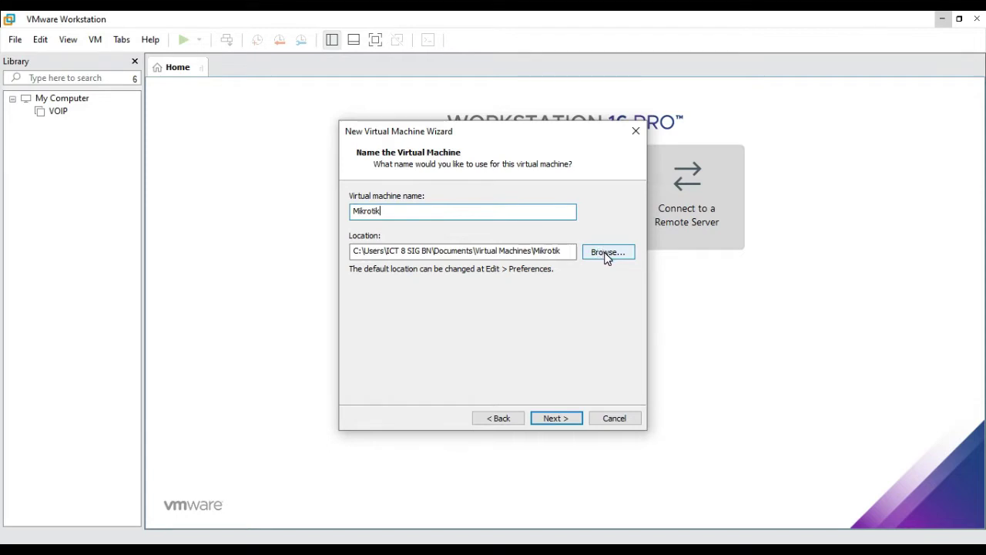
{"action": "left_click", "coordinate": [608, 258]}
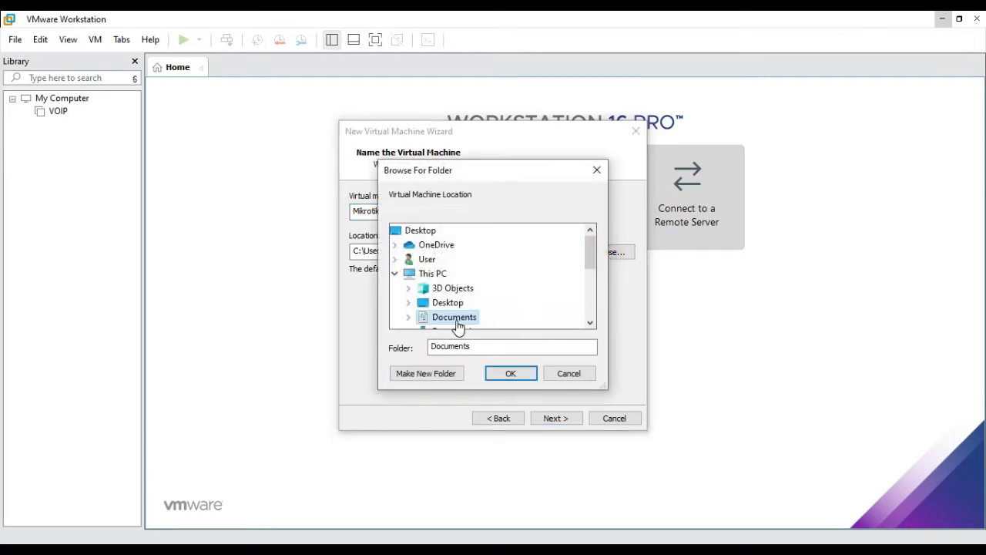
{"action": "scroll", "coordinate": [486, 296], "scroll_direction": "down", "scroll_amount": 2}
{"action": "scroll", "coordinate": [486, 295], "scroll_direction": "down", "scroll_amount": 1}
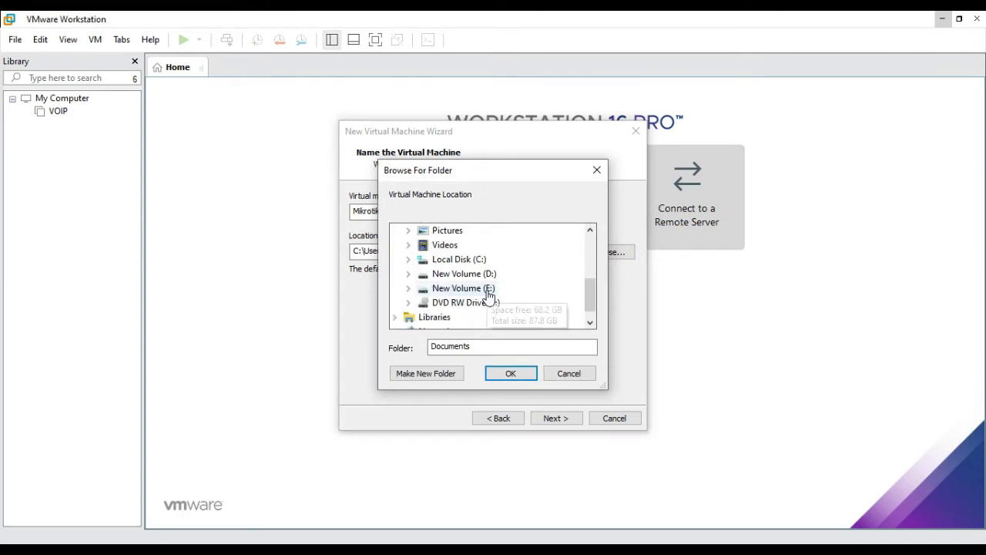
{"action": "double_click", "coordinate": [457, 265]}
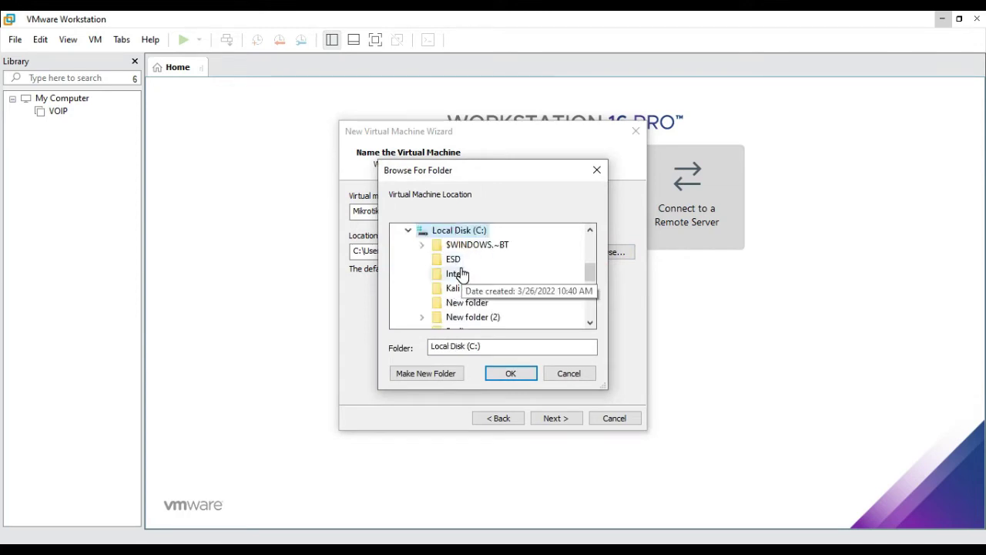
{"action": "scroll", "coordinate": [462, 273], "scroll_direction": "down", "scroll_amount": 1}
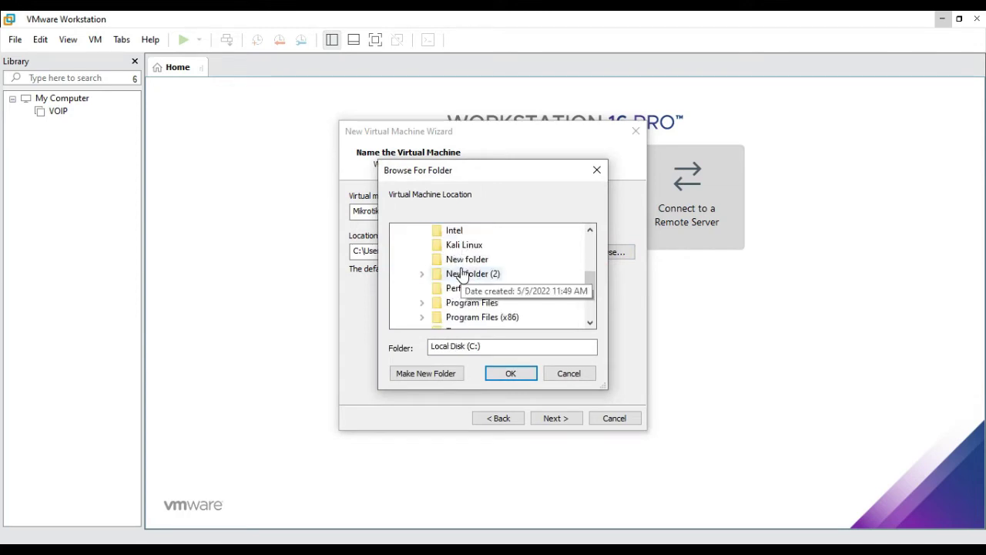
{"action": "left_click", "coordinate": [439, 372]}
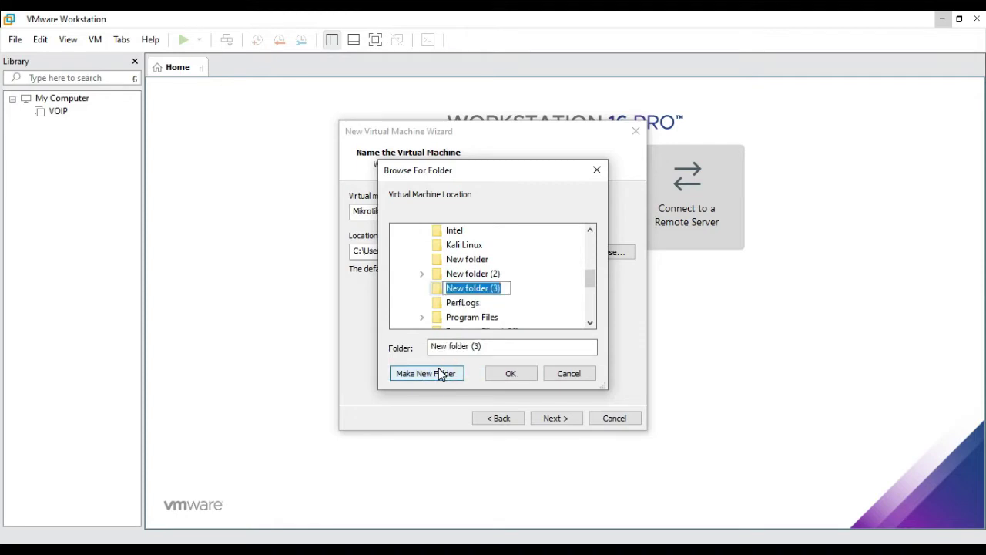
{"action": "type", "text": "Mik"}
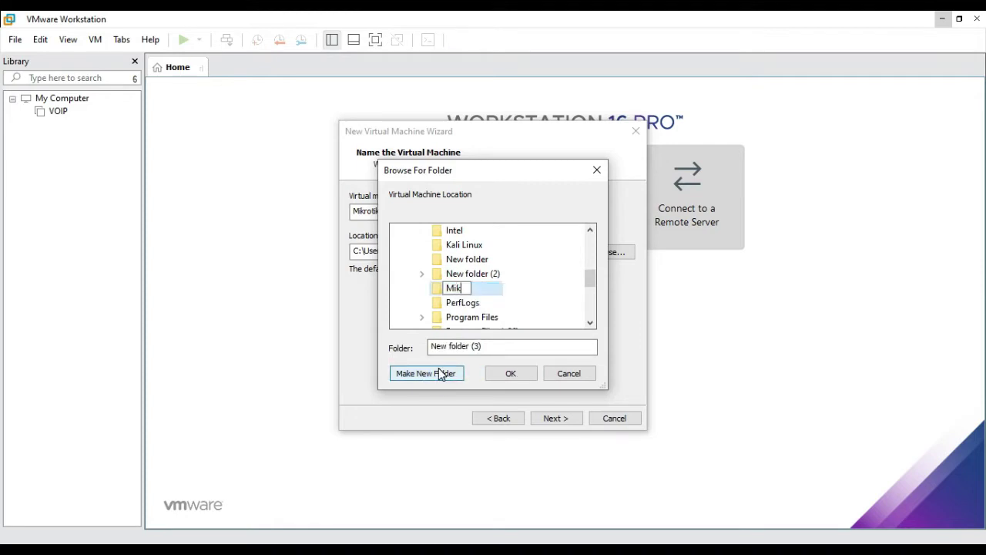
{"action": "type", "text": "rotik"}
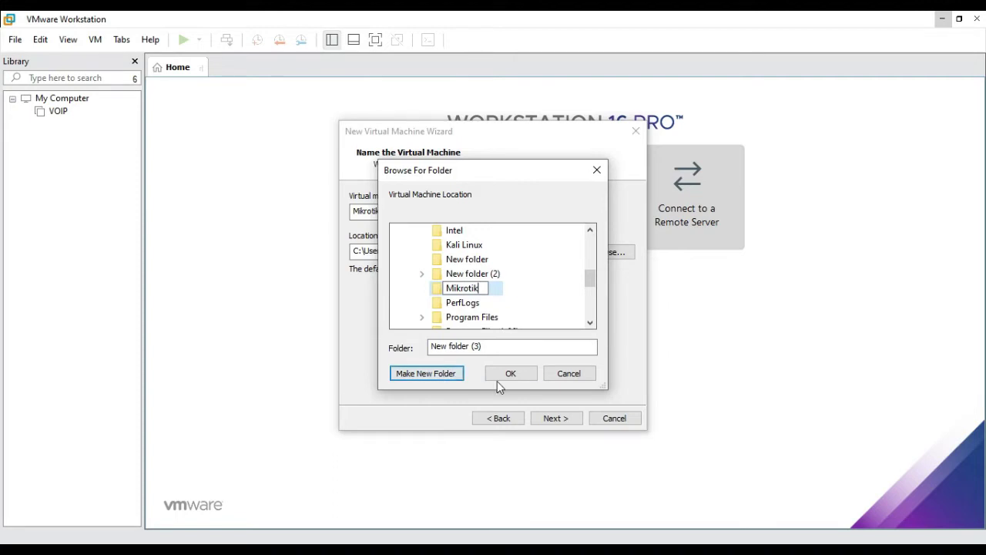
{"action": "left_click", "coordinate": [515, 373]}
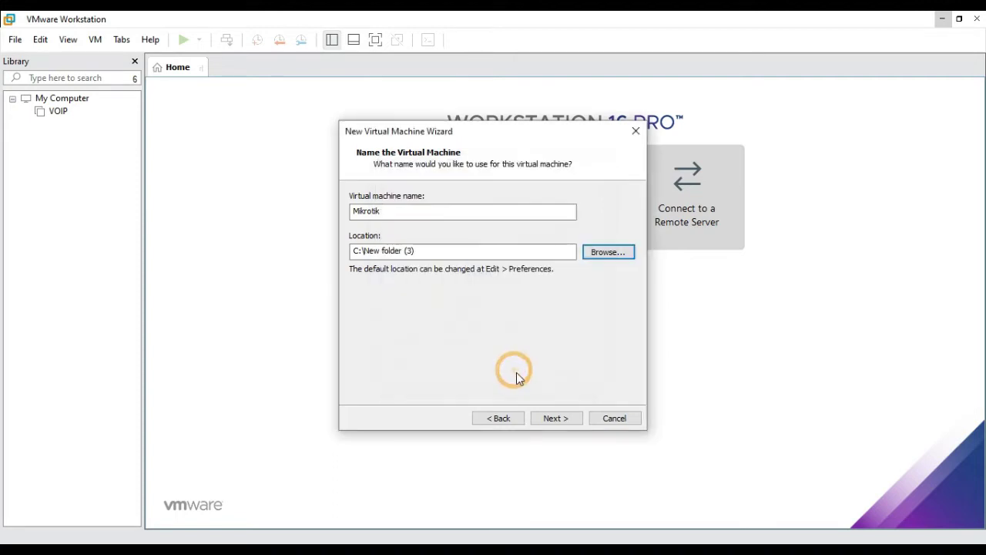
{"action": "left_click", "coordinate": [565, 418]}
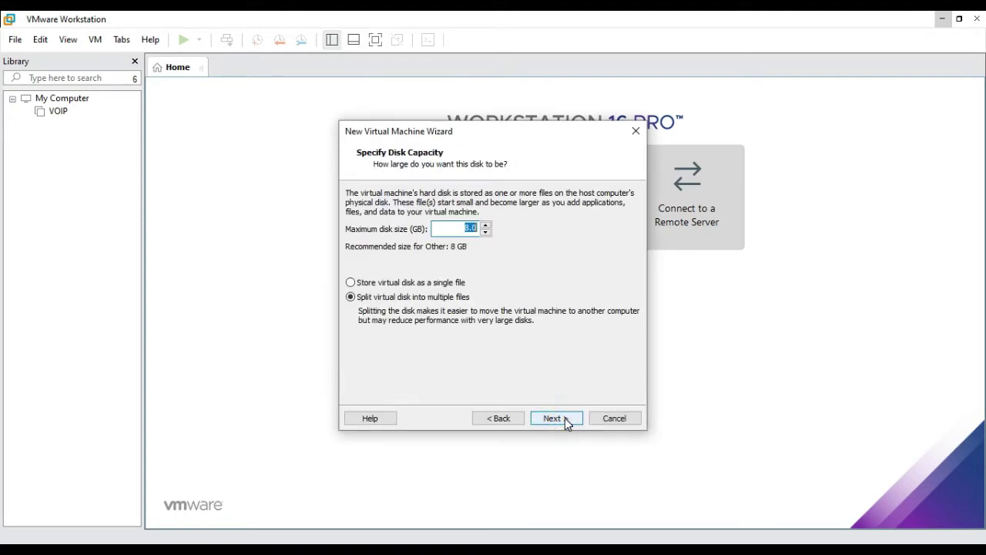
Step: Set the maximum disk size to 30 GB and continue to the settings summary
{"action": "left_click", "coordinate": [451, 231]}
{"action": "type", "text": "30"}
{"action": "left_click", "coordinate": [552, 417]}
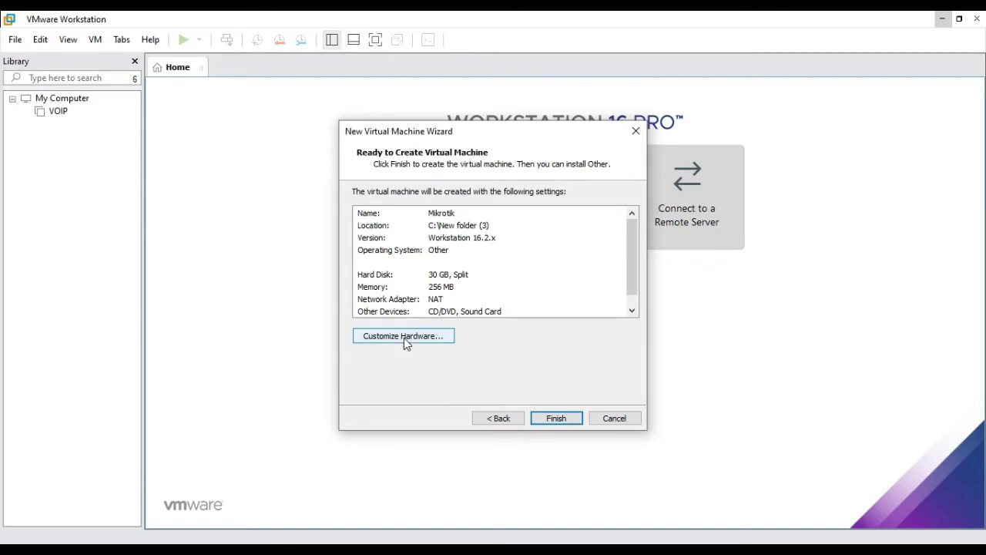
Step: In the hardware settings, point the CD/DVD drive at the mikrotik-7.2.3 ISO image file
{"action": "left_click", "coordinate": [404, 337]}
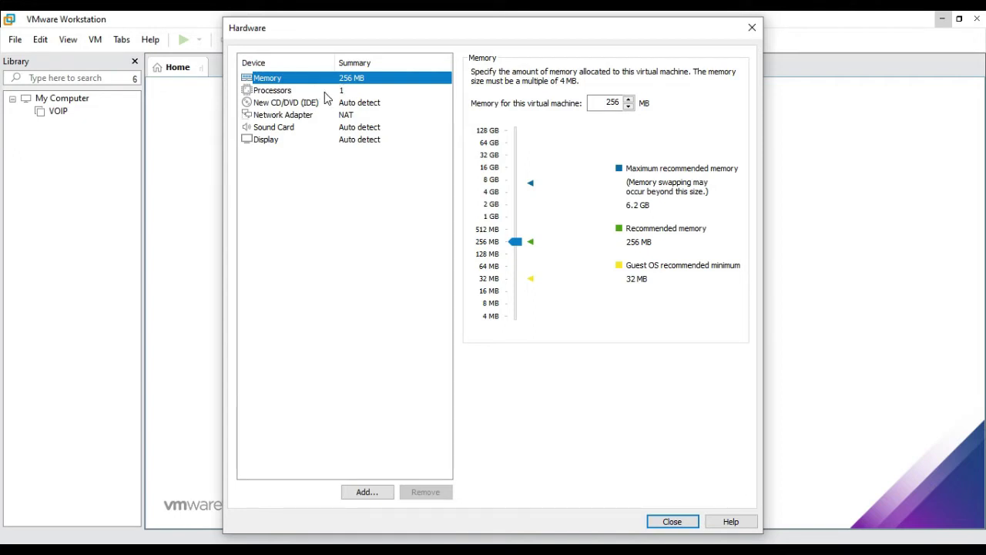
{"action": "left_click", "coordinate": [324, 93]}
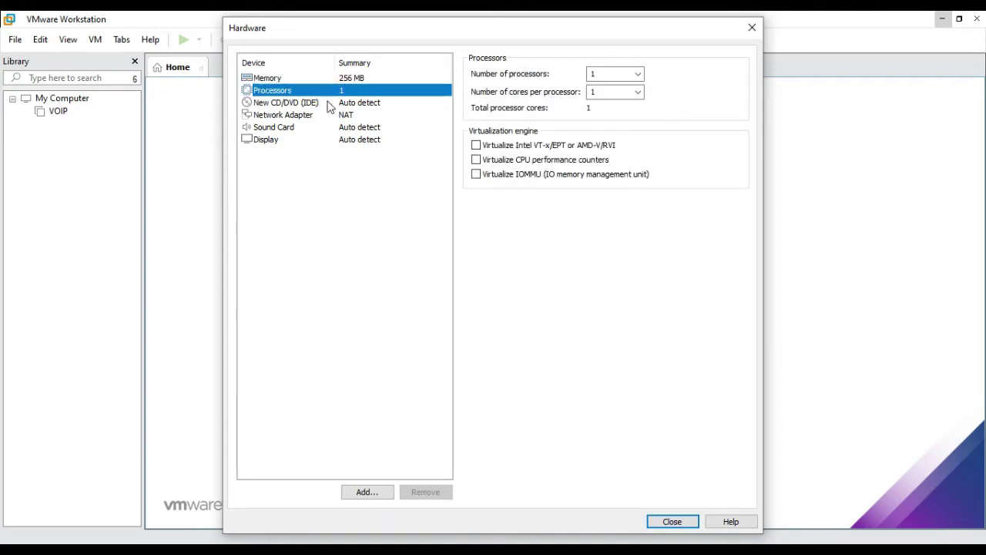
{"action": "left_click", "coordinate": [307, 101]}
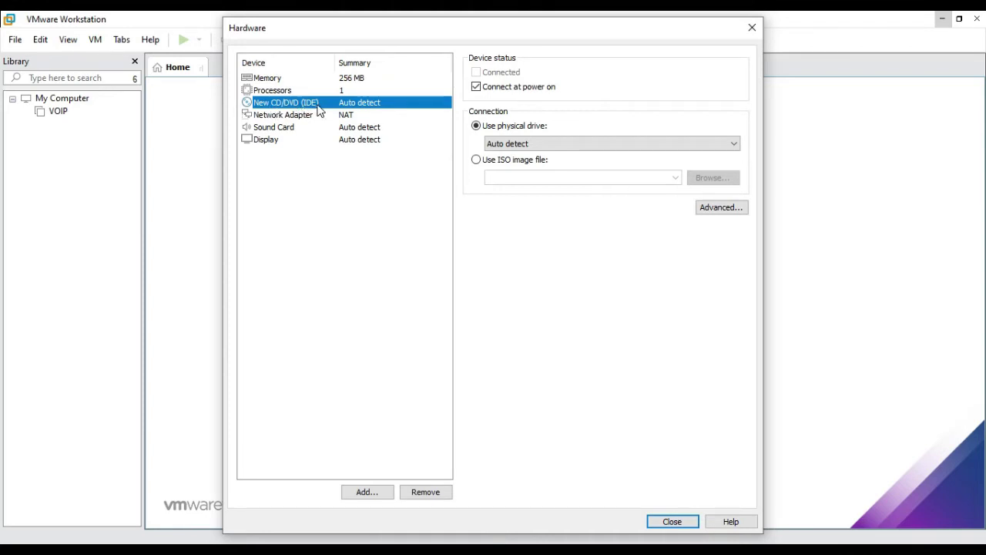
{"action": "left_click", "coordinate": [509, 163]}
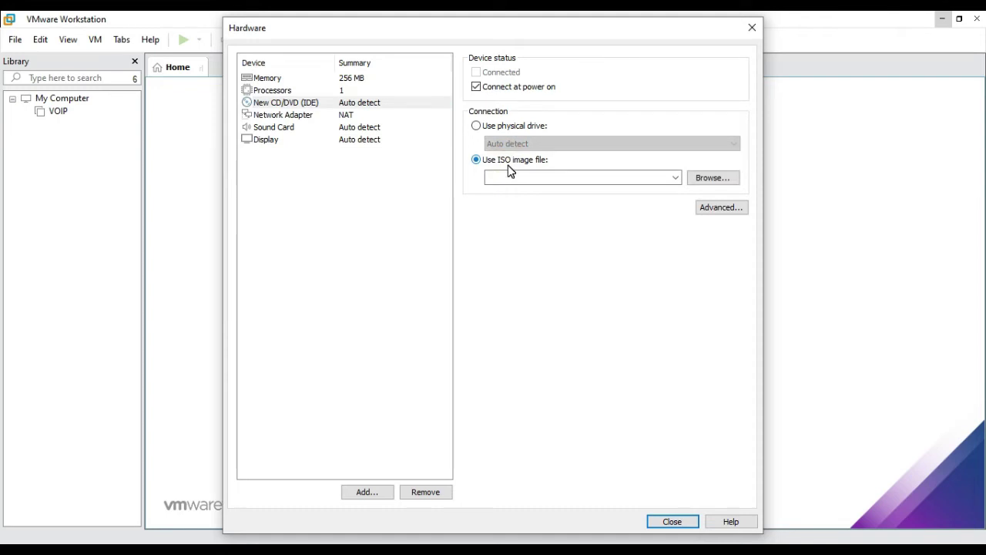
{"action": "left_click", "coordinate": [710, 178]}
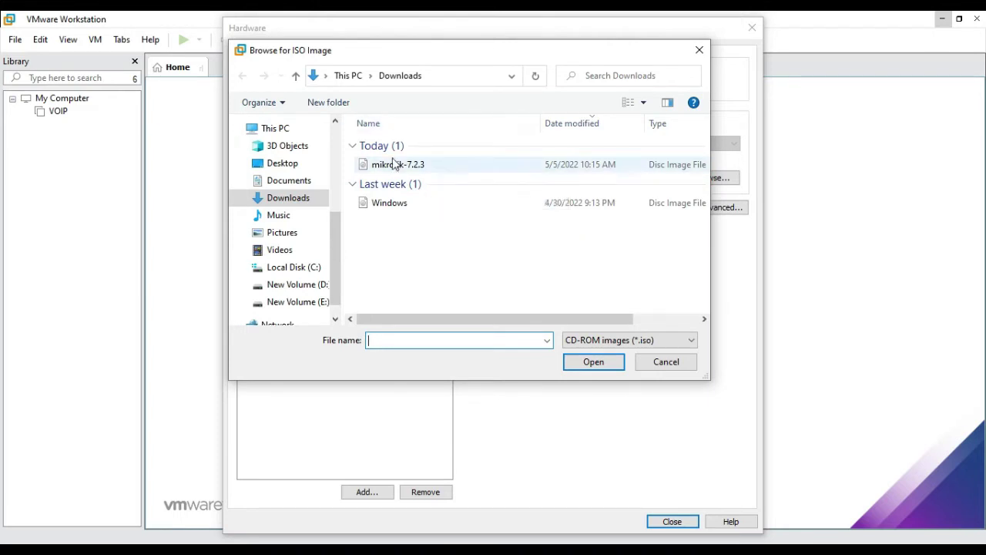
{"action": "left_click", "coordinate": [394, 164]}
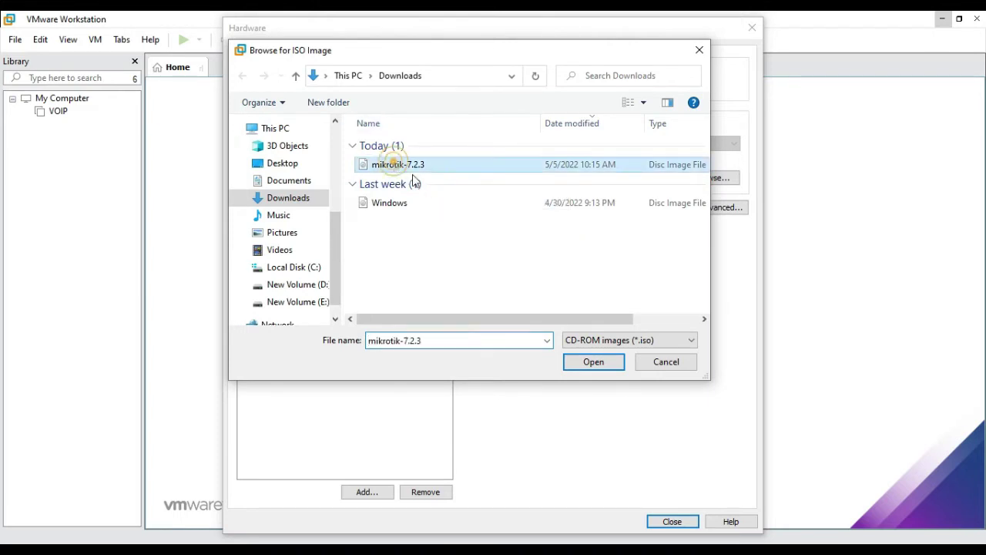
{"action": "left_click", "coordinate": [608, 365]}
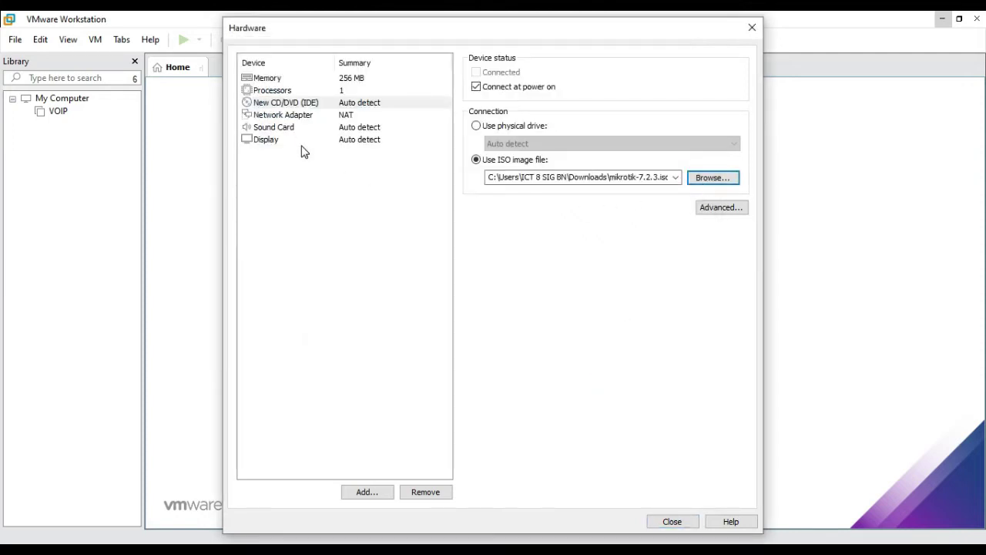
{"action": "left_click", "coordinate": [284, 116]}
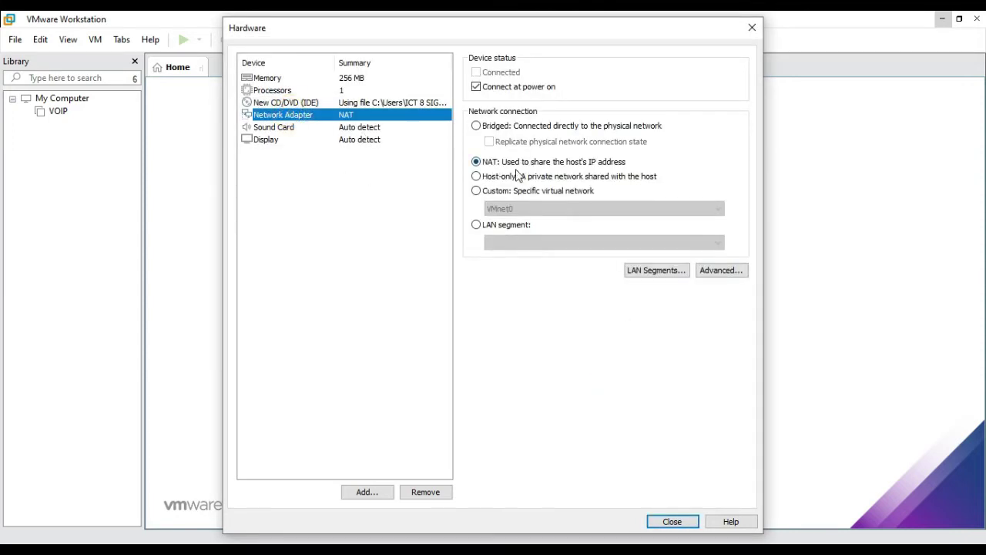
{"action": "left_click", "coordinate": [672, 523]}
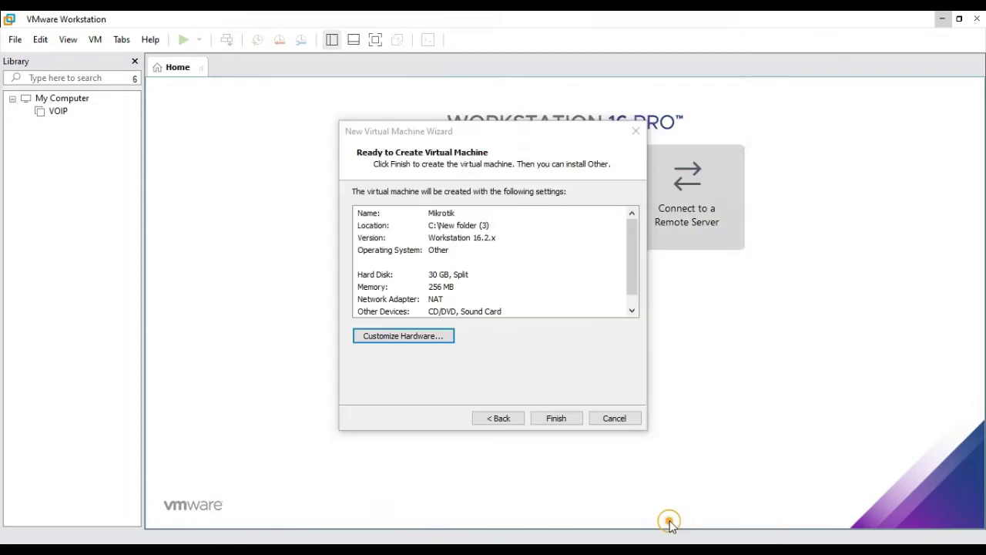
Step: Finish creating the Mikrotik virtual machine and power it on
{"action": "left_click", "coordinate": [552, 417]}
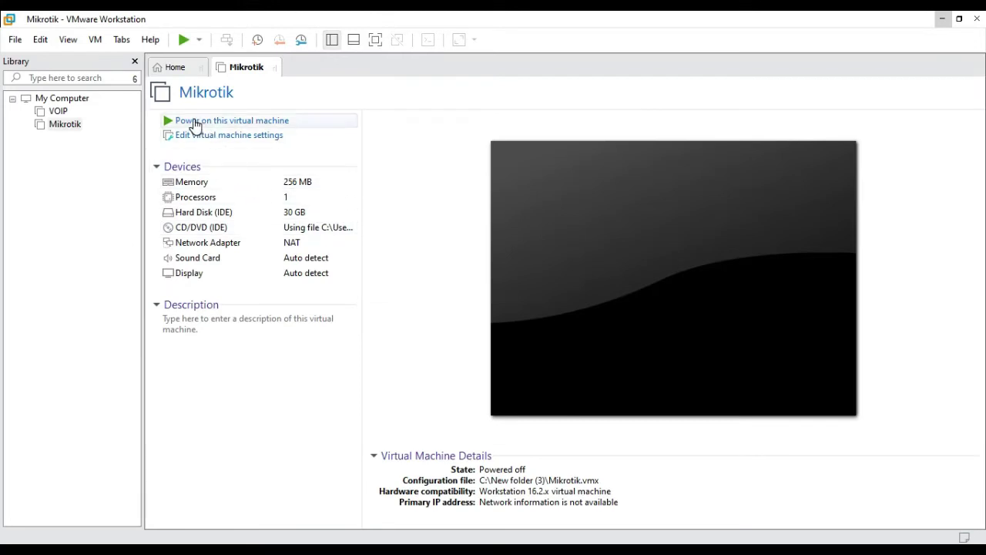
{"action": "left_click", "coordinate": [197, 121]}
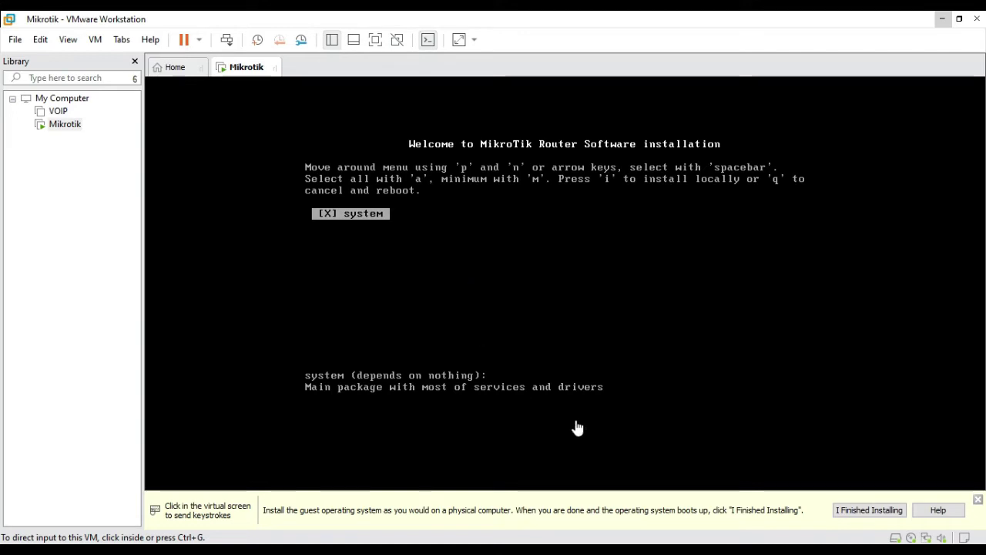
Step: Install RouterOS onto the virtual disk, confirm with y, and reboot the router
{"action": "left_click", "coordinate": [496, 396]}
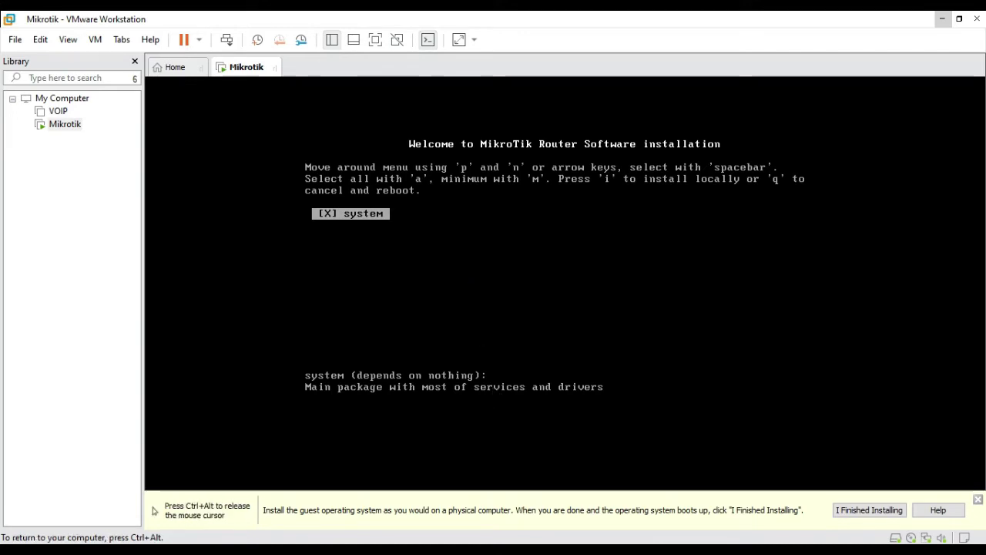
{"action": "key", "text": "i"}
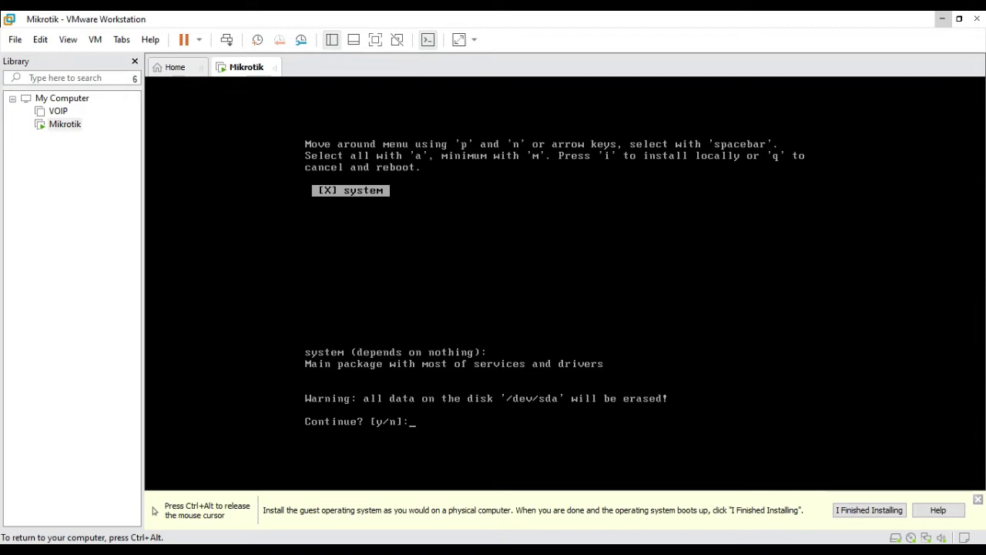
{"action": "type", "text": "y"}
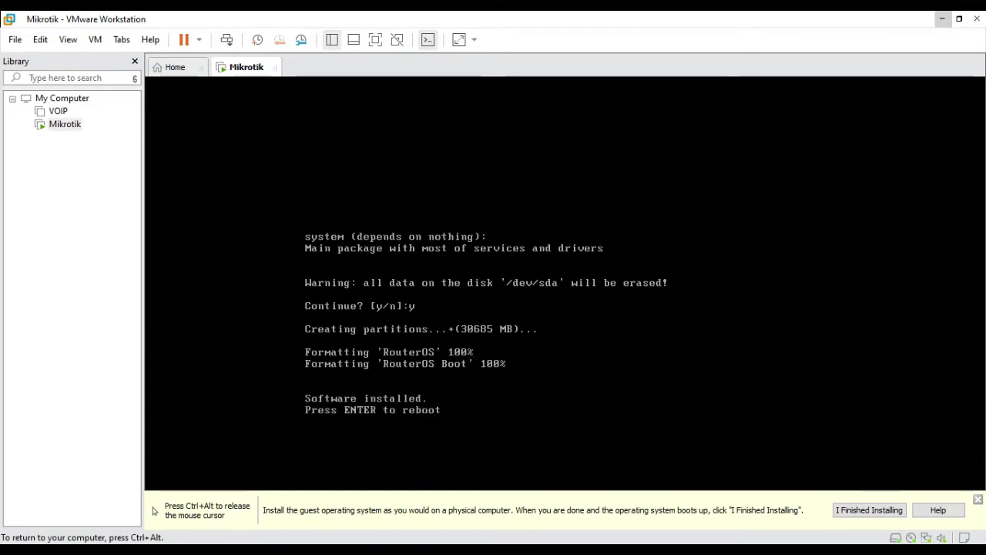
{"action": "key", "text": "Return"}
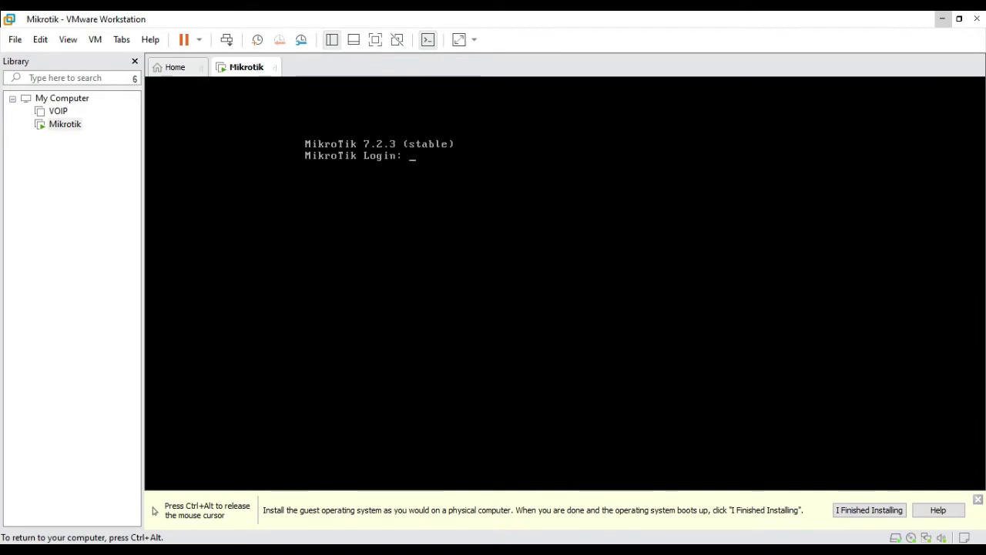
Step: Log in to RouterOS as admin, declining the licence and passing the software key notice
{"action": "type", "text": "in"}
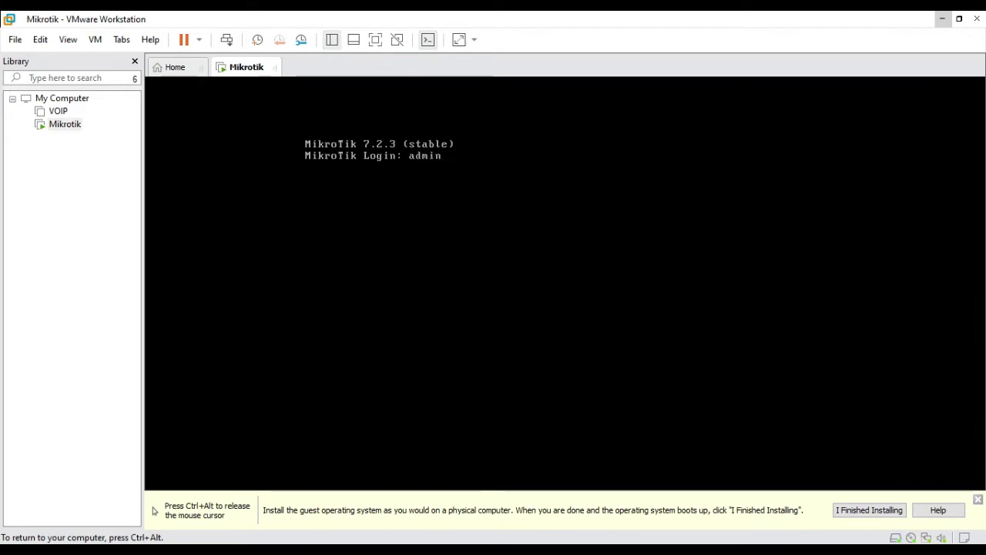
{"action": "key", "text": "Return"}
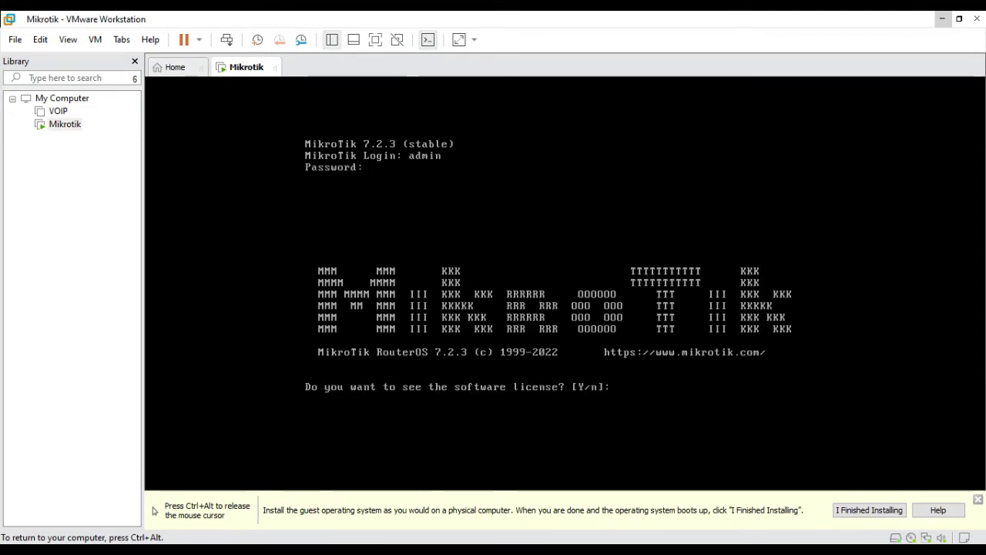
{"action": "type", "text": "n"}
{"action": "key", "text": "Return"}
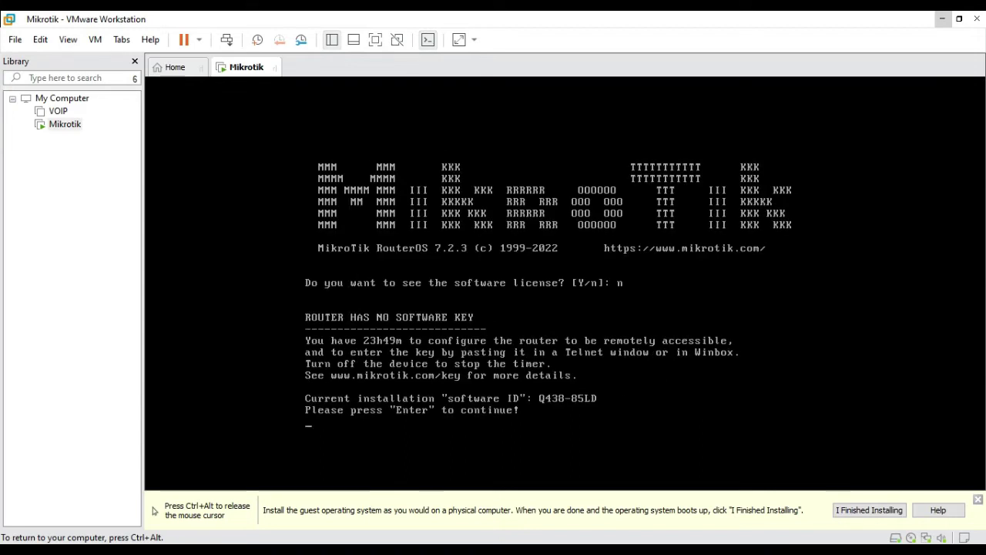
{"action": "key", "text": "Return"}
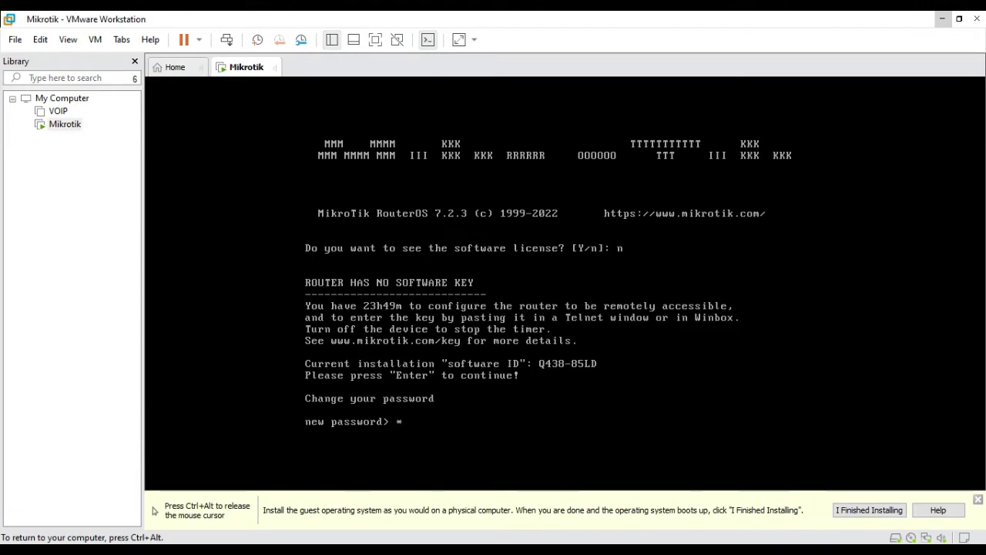
Step: Set the new router password and confirm it by repeating it
{"action": "type", "text": "*"}
{"action": "key", "text": "Return"}
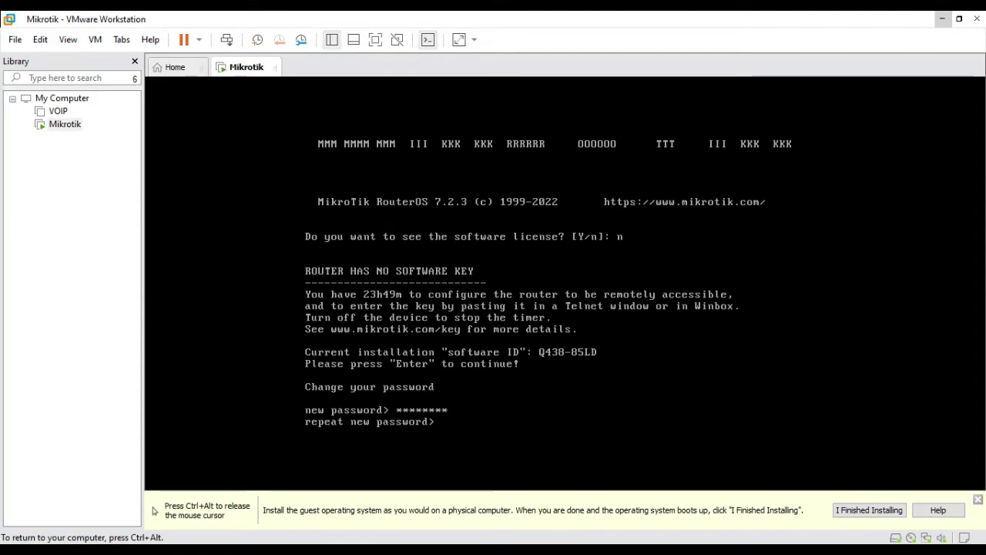
{"action": "type", "text": "*"}
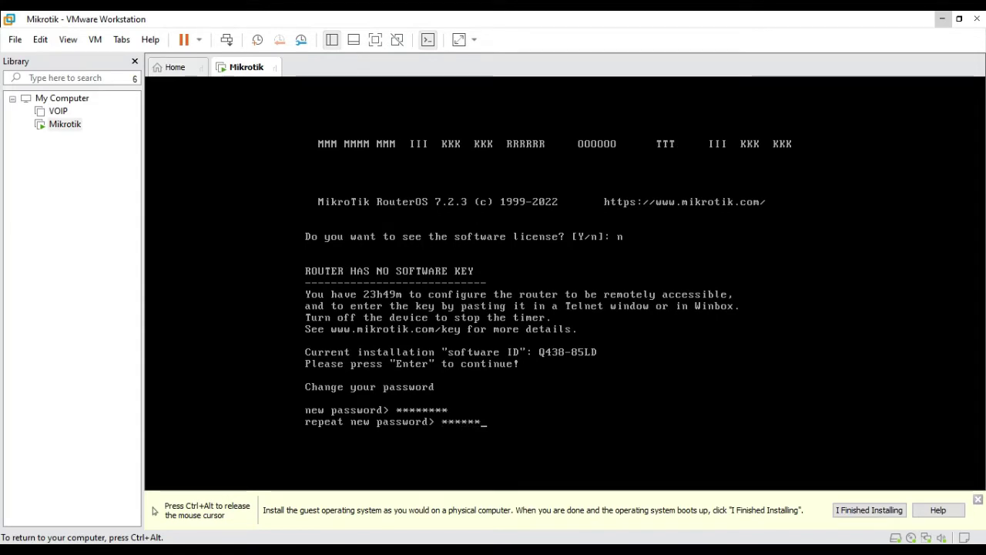
{"action": "key", "text": "Return"}
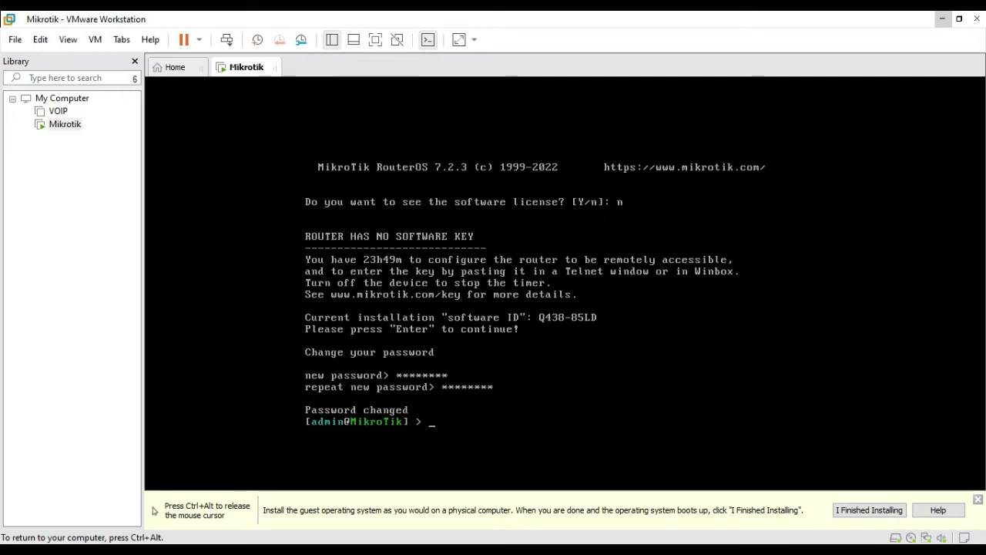
Step: Release the VM input and select router 00:0C:29:51:1D:96 from the refreshed WinBox neighbours
{"action": "key", "text": "ctrl+alt"}
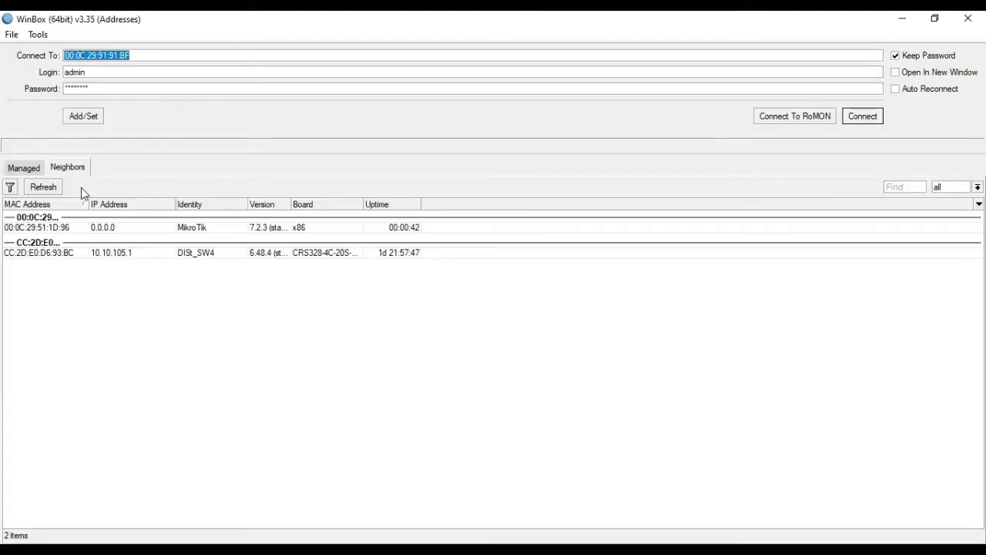
{"action": "left_click", "coordinate": [38, 189]}
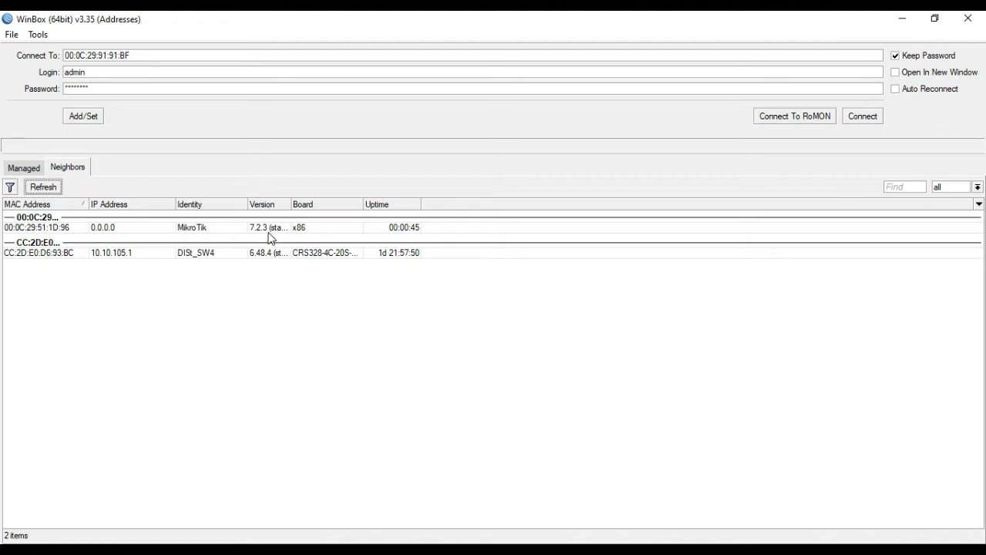
{"action": "left_click", "coordinate": [40, 228]}
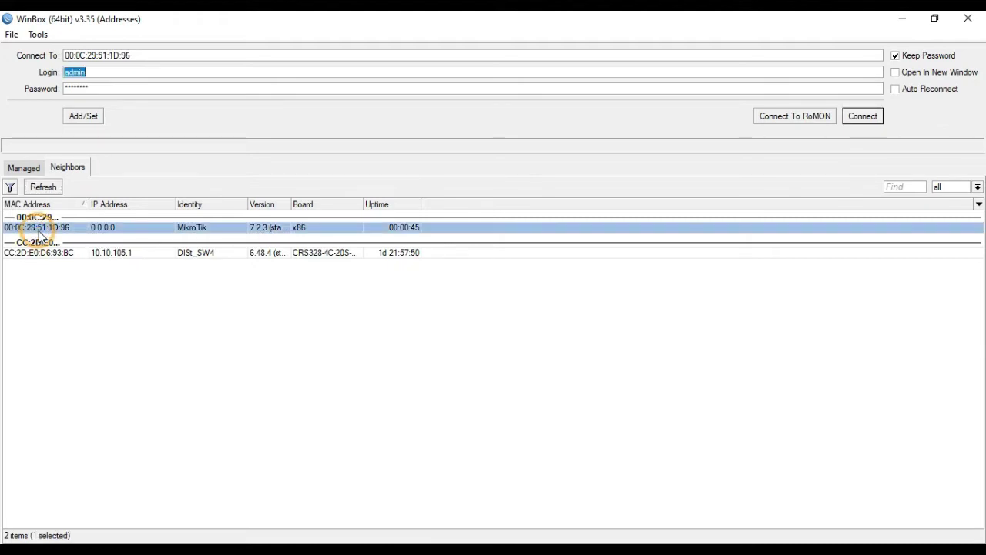
Step: Enter the admin login and the router password, then connect by MAC address
{"action": "left_click", "coordinate": [104, 73]}
{"action": "double_click", "coordinate": [103, 74]}
{"action": "type", "text": "a"}
{"action": "double_click", "coordinate": [91, 94]}
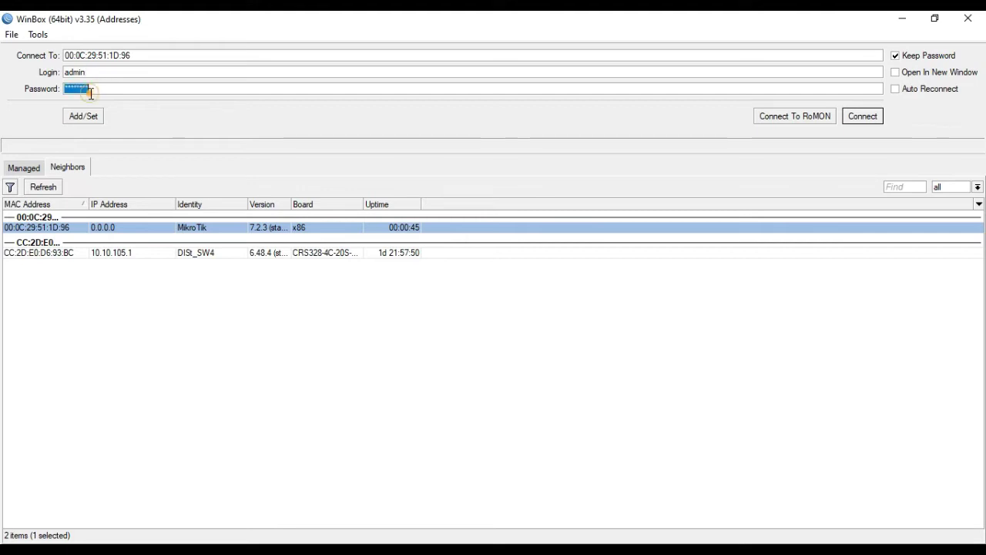
{"action": "type", "text": "ad"}
{"action": "left_click", "coordinate": [864, 118]}
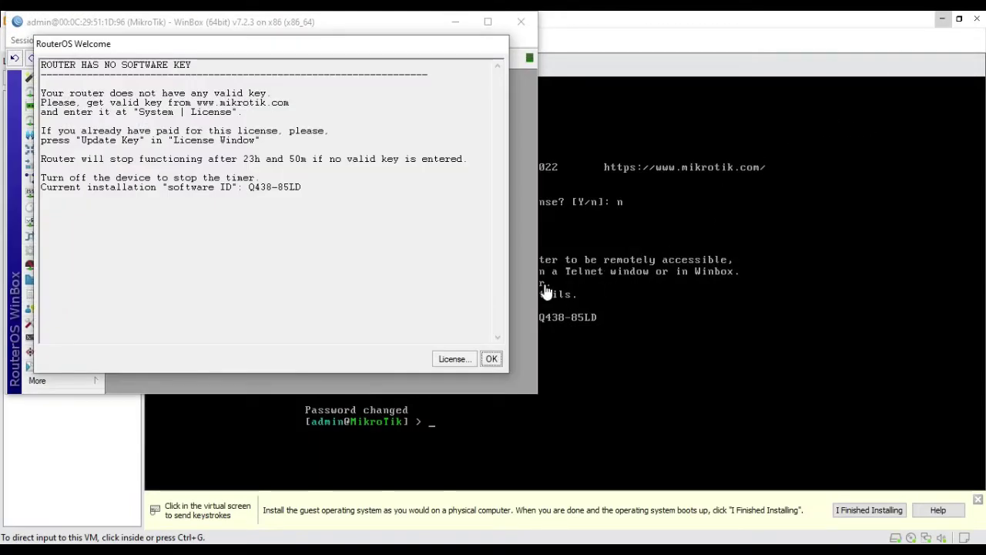
Step: Dismiss the welcome notice, maximize WinBox, check that only ether1 is listed, then minimize WinBox
{"action": "left_click", "coordinate": [492, 359]}
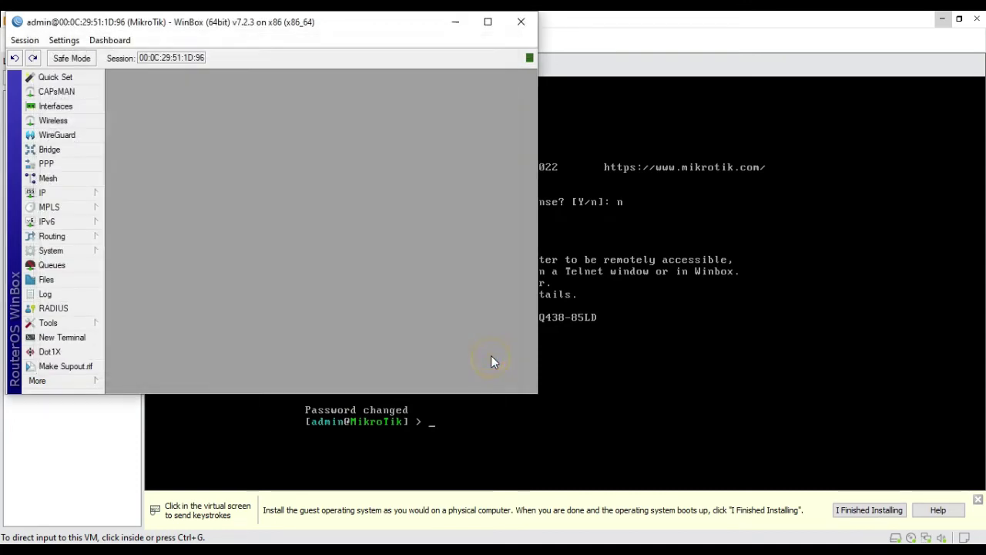
{"action": "left_click", "coordinate": [488, 21]}
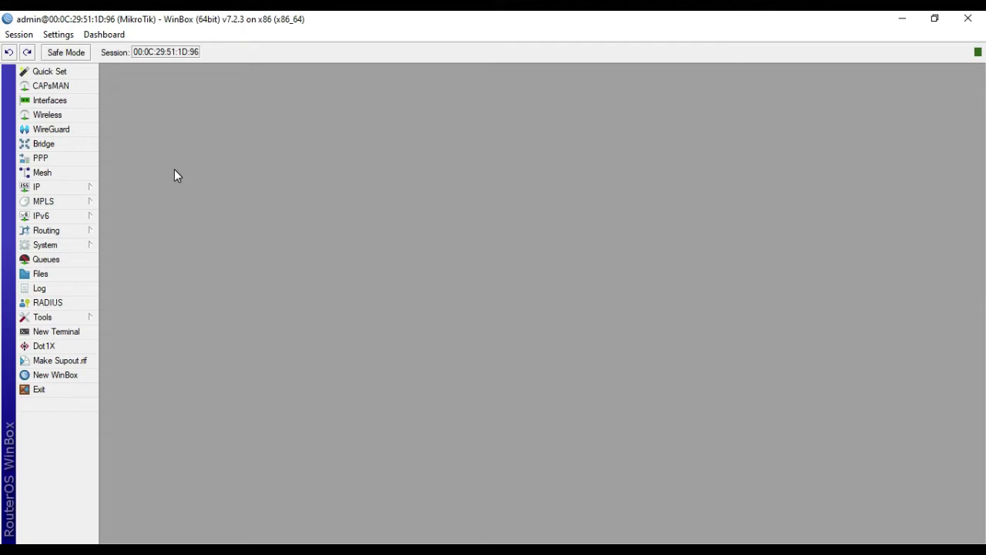
{"action": "left_click", "coordinate": [66, 107]}
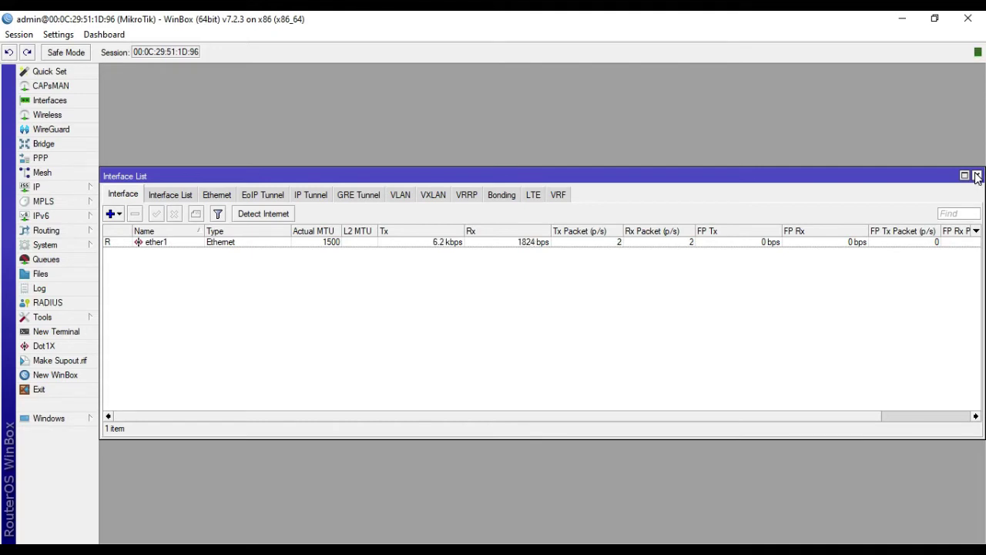
{"action": "left_click", "coordinate": [976, 176]}
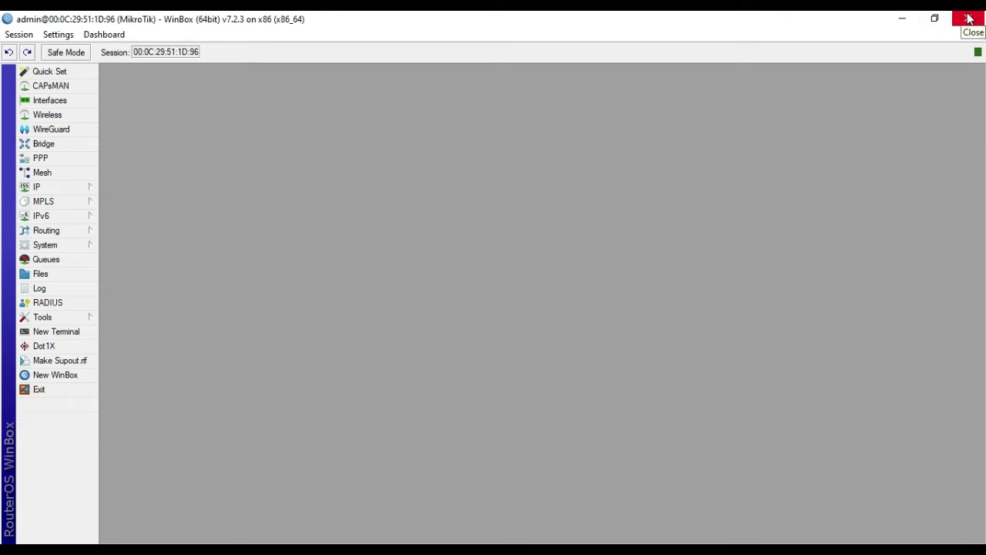
{"action": "left_click", "coordinate": [902, 18]}
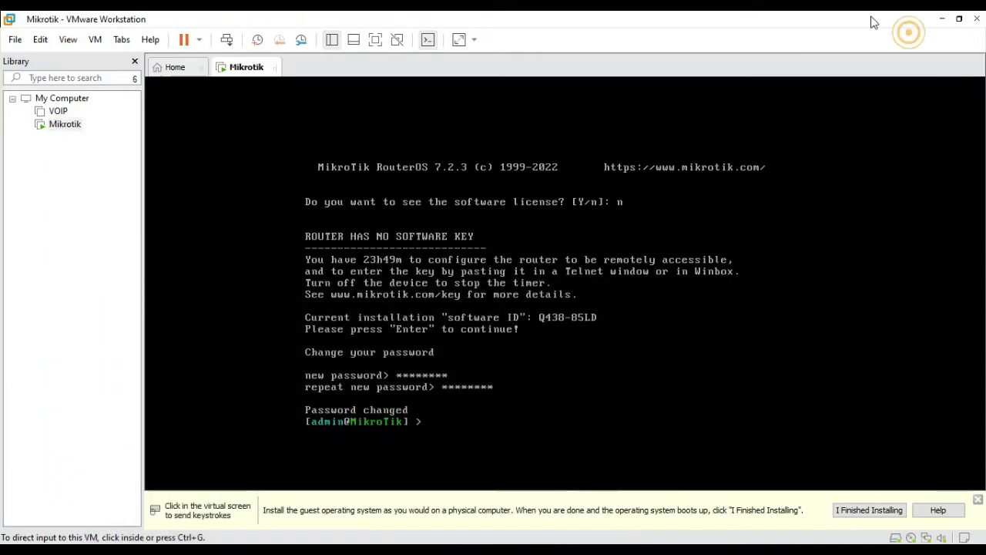
Step: Power off the Mikrotik virtual machine and open its hardware settings
{"action": "left_click", "coordinate": [199, 39]}
{"action": "left_click", "coordinate": [230, 144]}
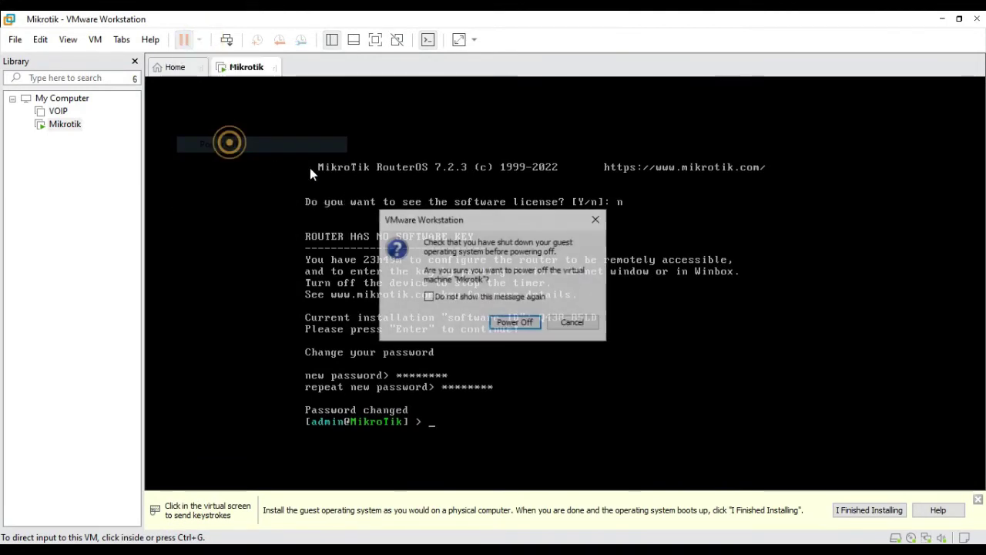
{"action": "left_click", "coordinate": [505, 321]}
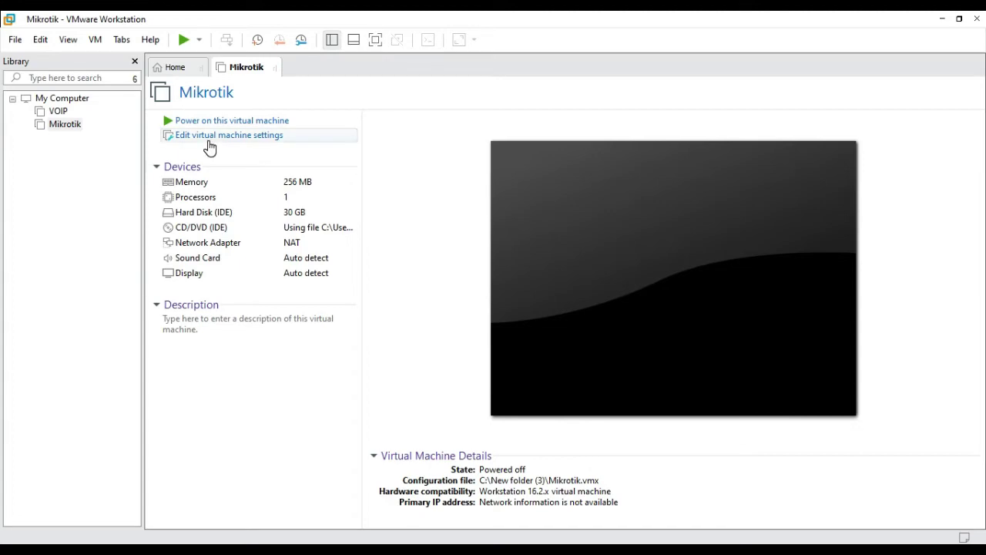
{"action": "left_click", "coordinate": [205, 137]}
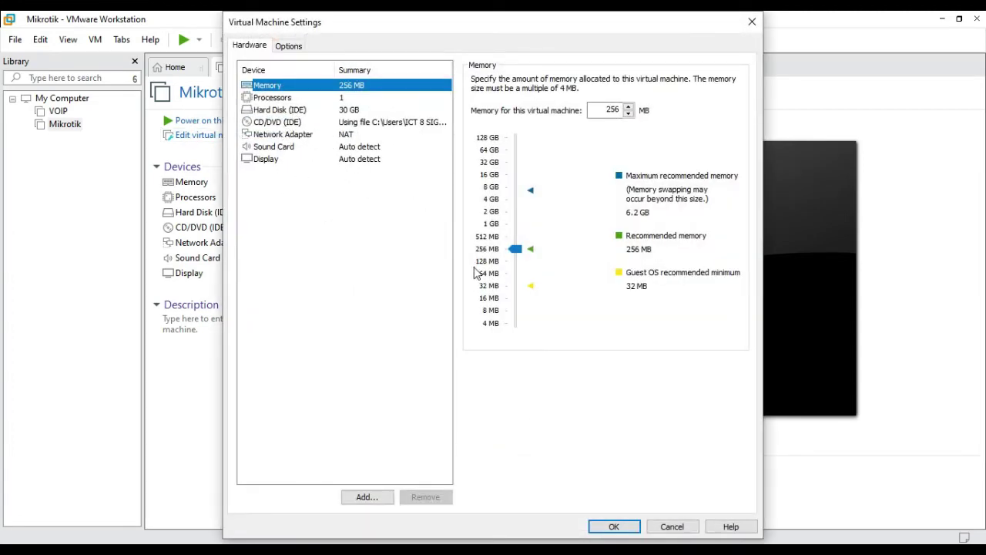
Step: Add a second network adapter to the Mikrotik virtual machine
{"action": "left_click", "coordinate": [304, 134]}
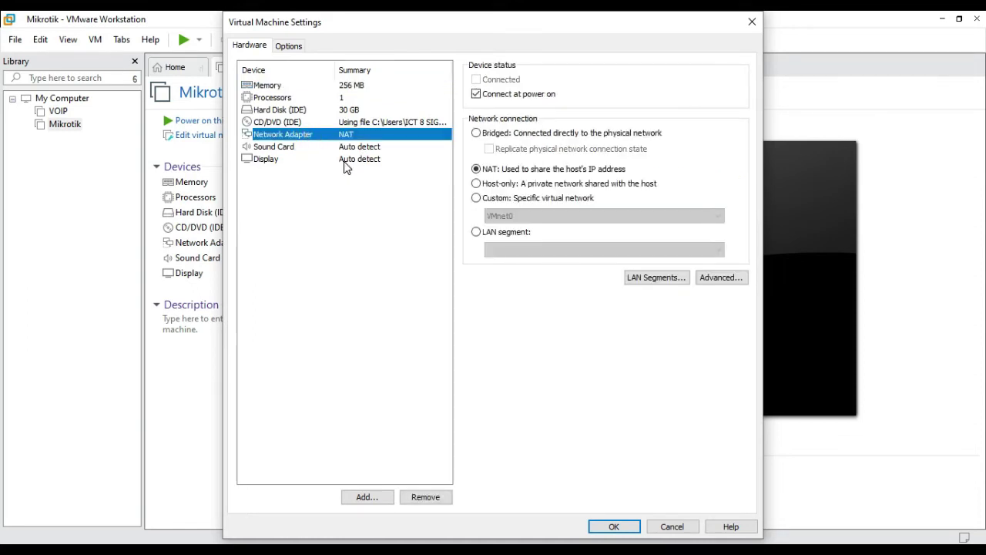
{"action": "left_click", "coordinate": [371, 499]}
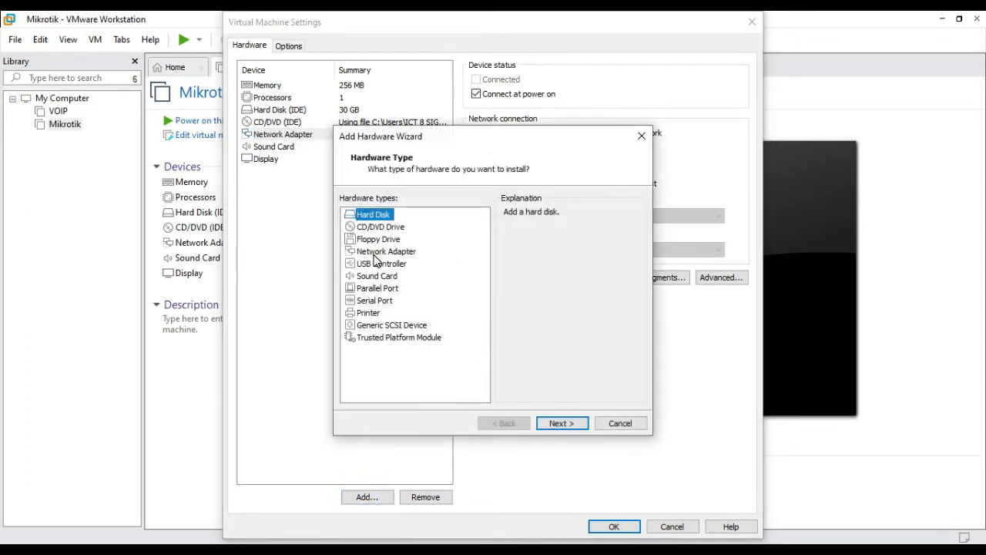
{"action": "left_click", "coordinate": [373, 252]}
{"action": "left_click", "coordinate": [574, 426]}
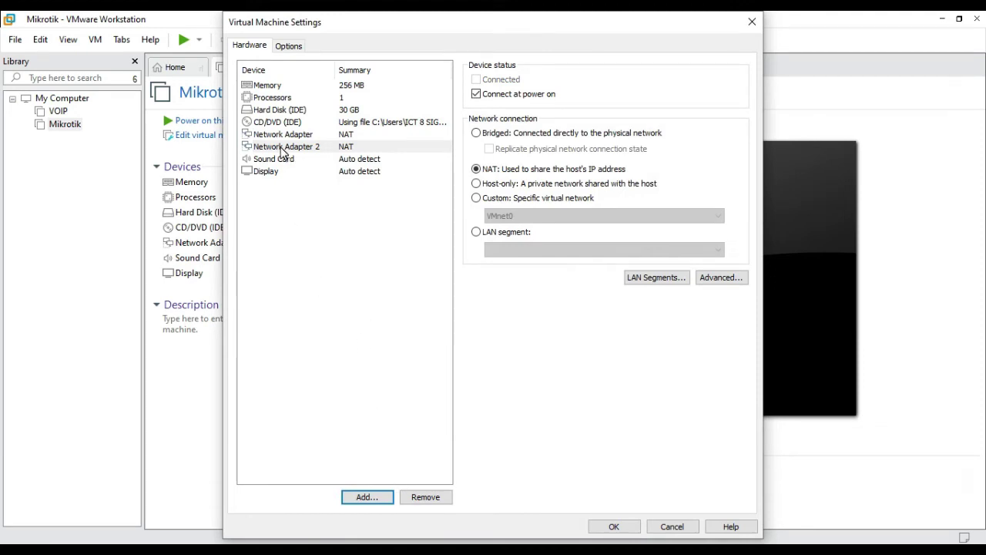
Step: Add a third network adapter, save the hardware settings and power the VM on
{"action": "left_click", "coordinate": [283, 146]}
{"action": "left_click", "coordinate": [380, 495]}
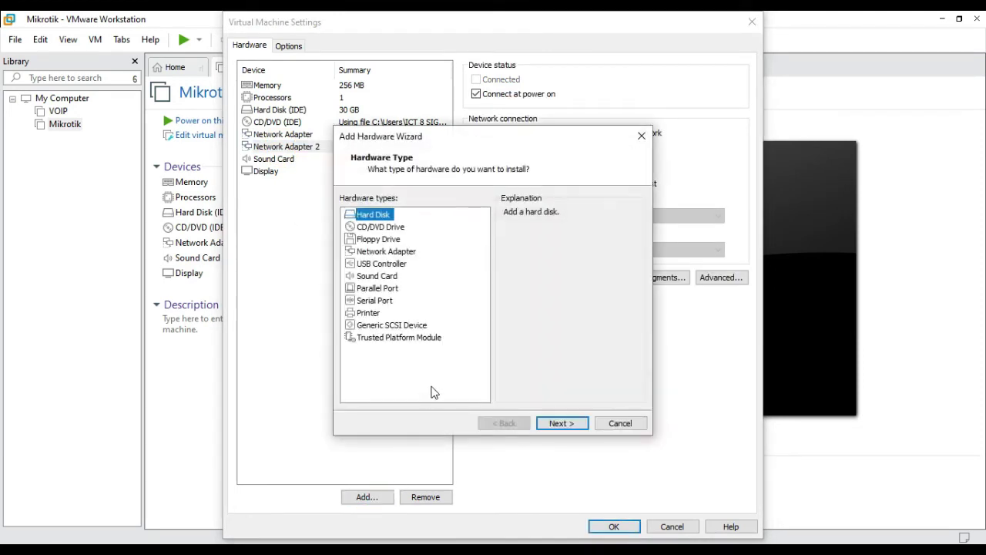
{"action": "left_click", "coordinate": [384, 252]}
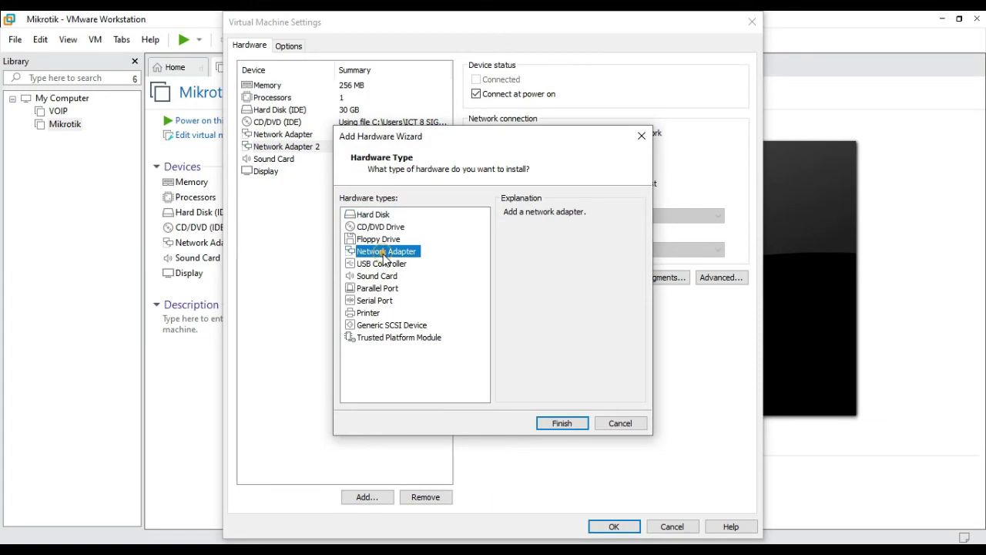
{"action": "left_click", "coordinate": [553, 426]}
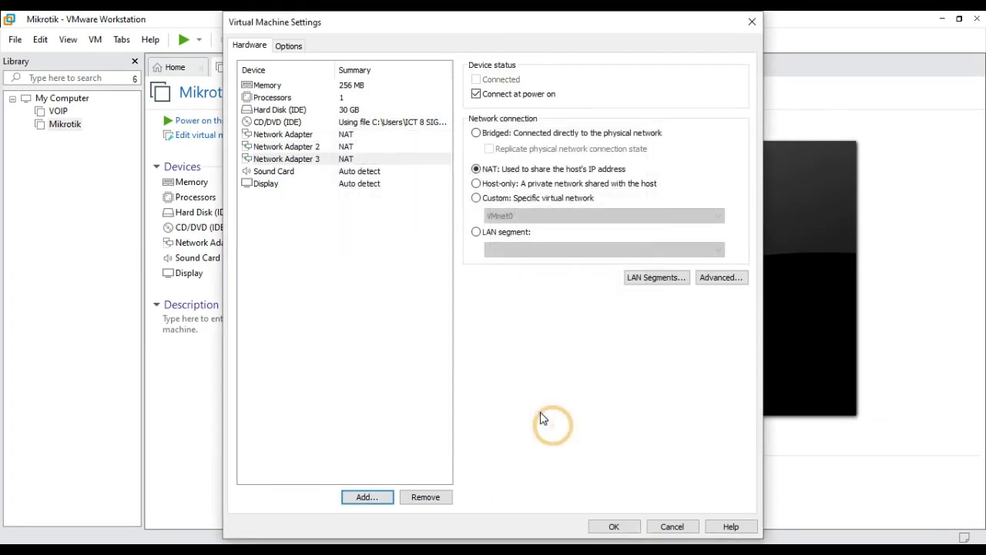
{"action": "left_click", "coordinate": [631, 527]}
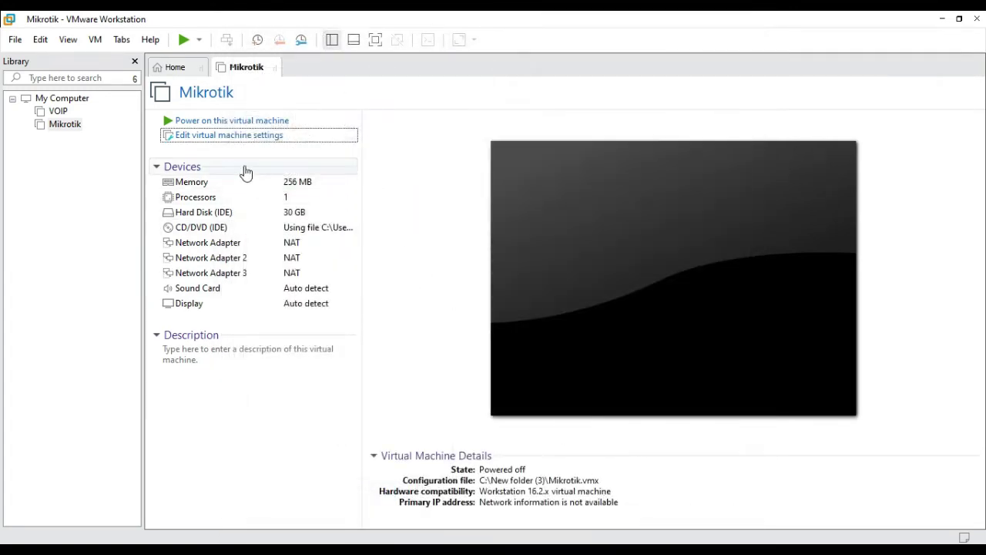
{"action": "left_click", "coordinate": [233, 126]}
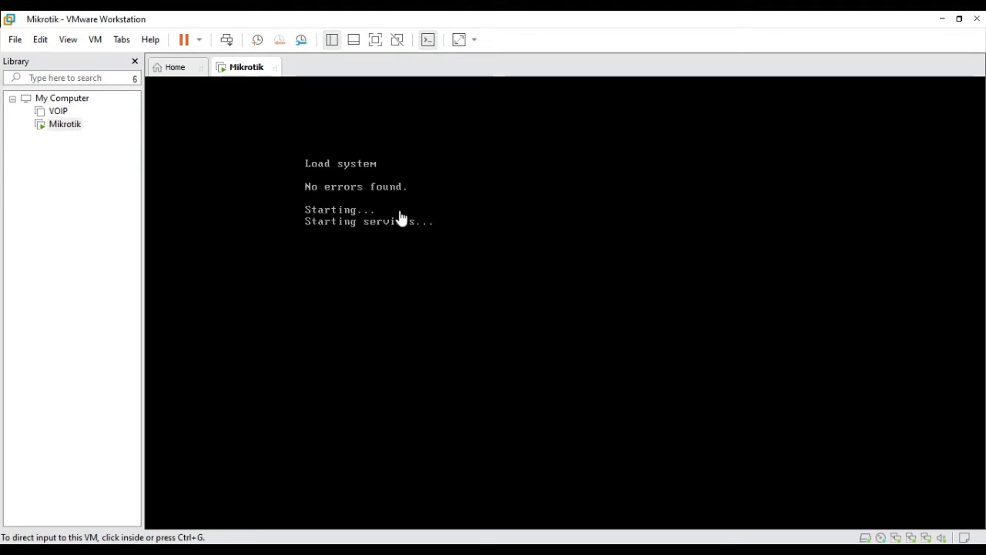
Step: Log in to the rebooted MikroTik console past the software-key notice, then return to WinBox
{"action": "left_click", "coordinate": [398, 231]}
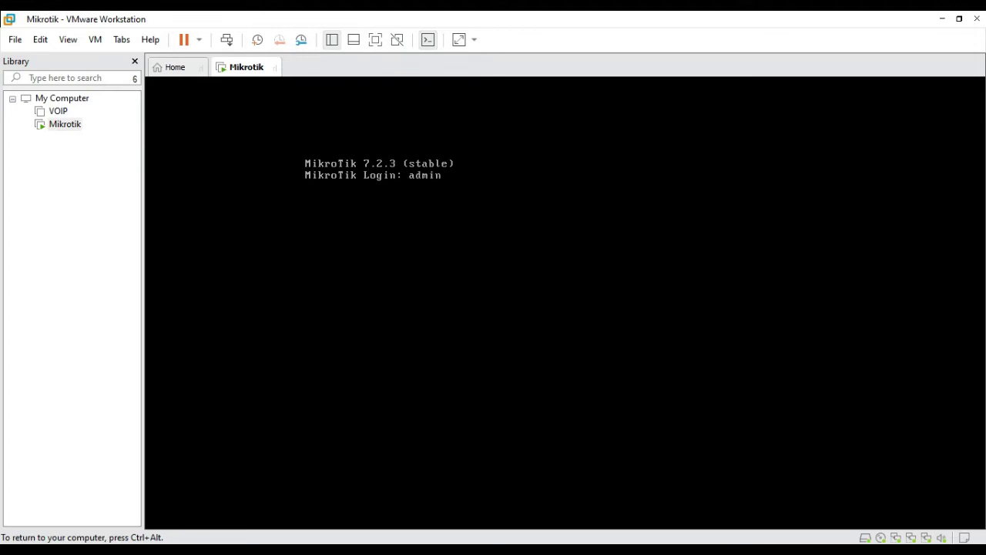
{"action": "key", "text": "Return"}
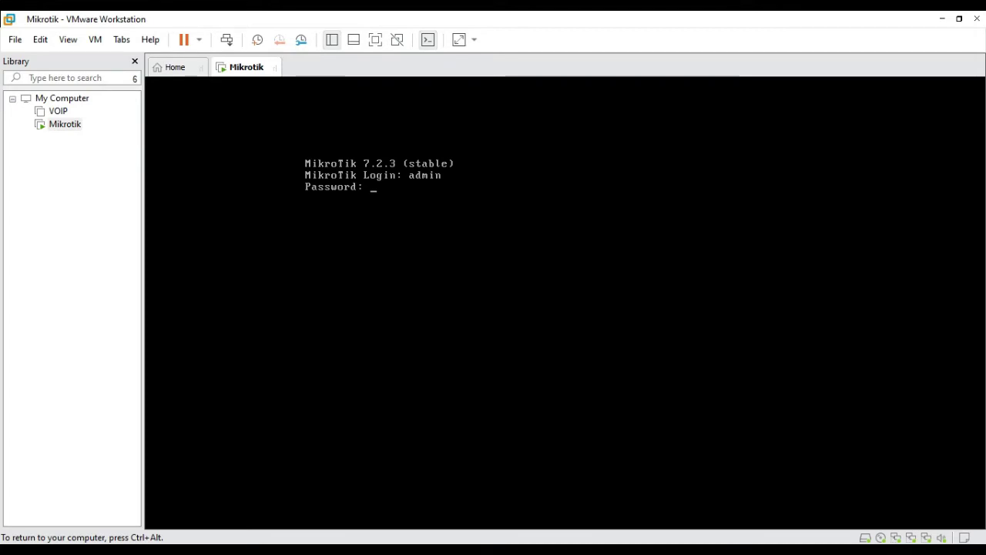
{"action": "key", "text": "Return"}
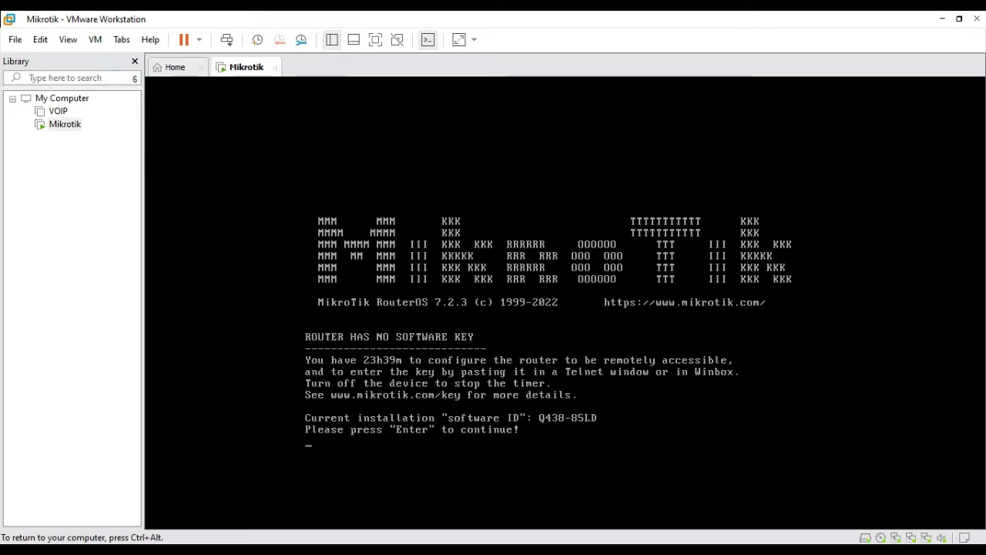
{"action": "key", "text": "Return"}
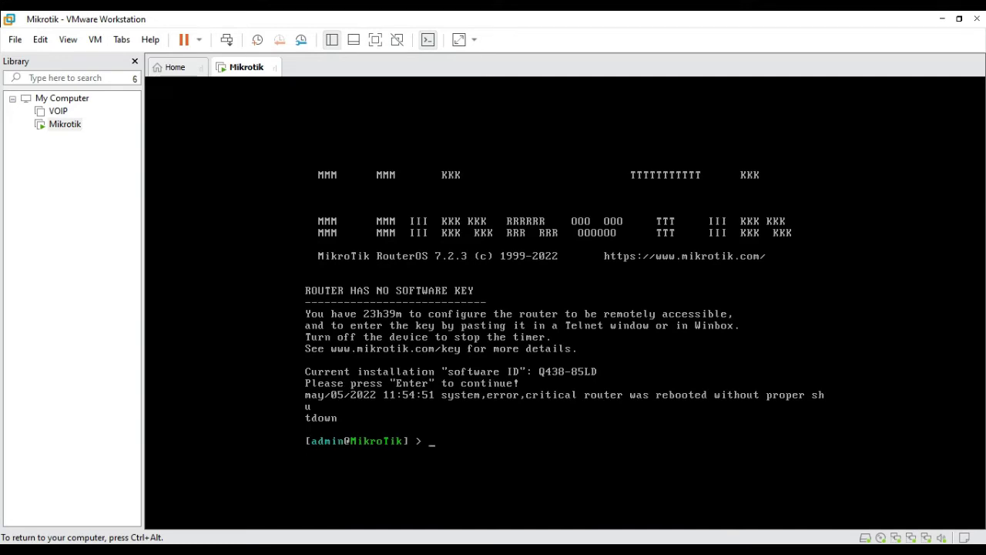
{"action": "key", "text": "ctrl+alt"}
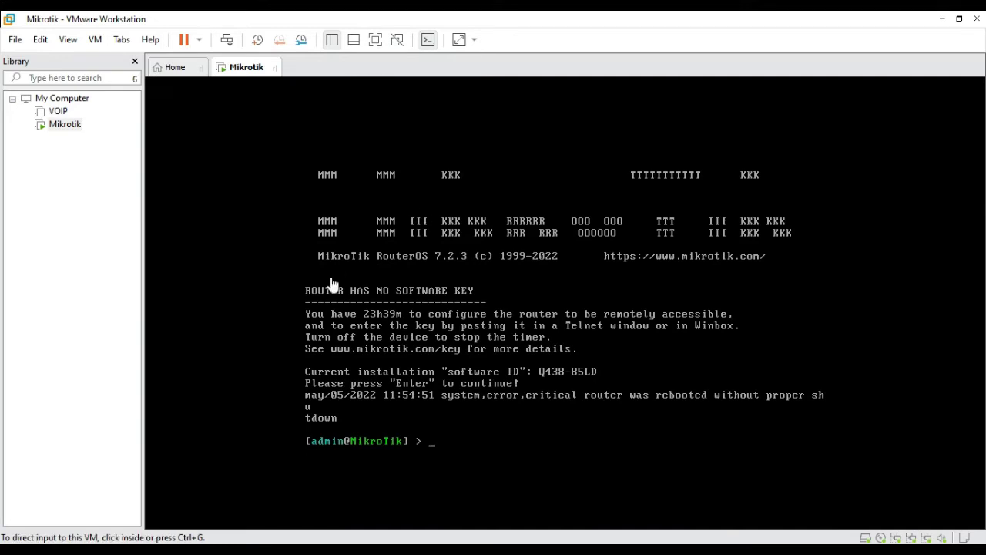
{"action": "key", "text": "alt+Tab"}
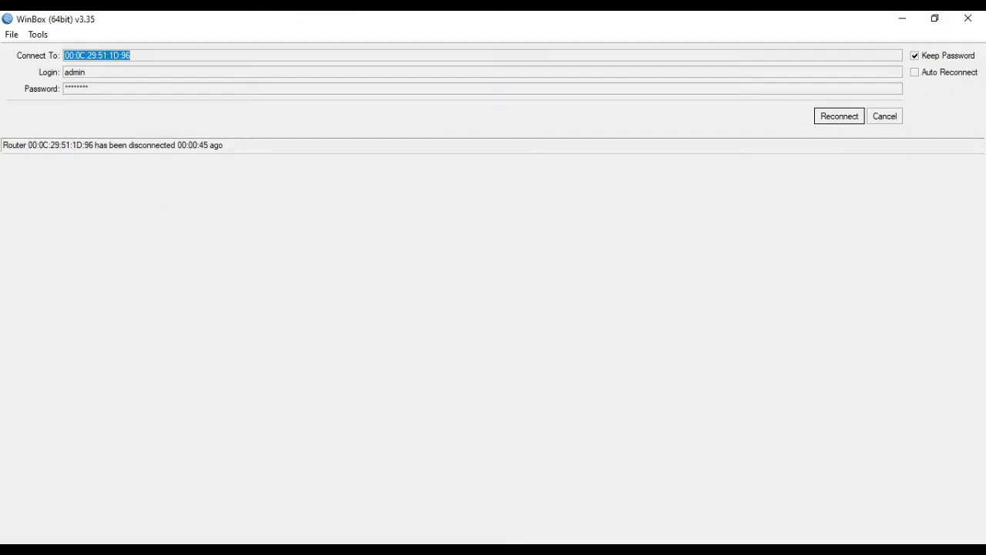
Step: Reconnect WinBox to the router, maximize it and list interfaces ether1, ether2 and ether3
{"action": "left_click", "coordinate": [836, 120]}
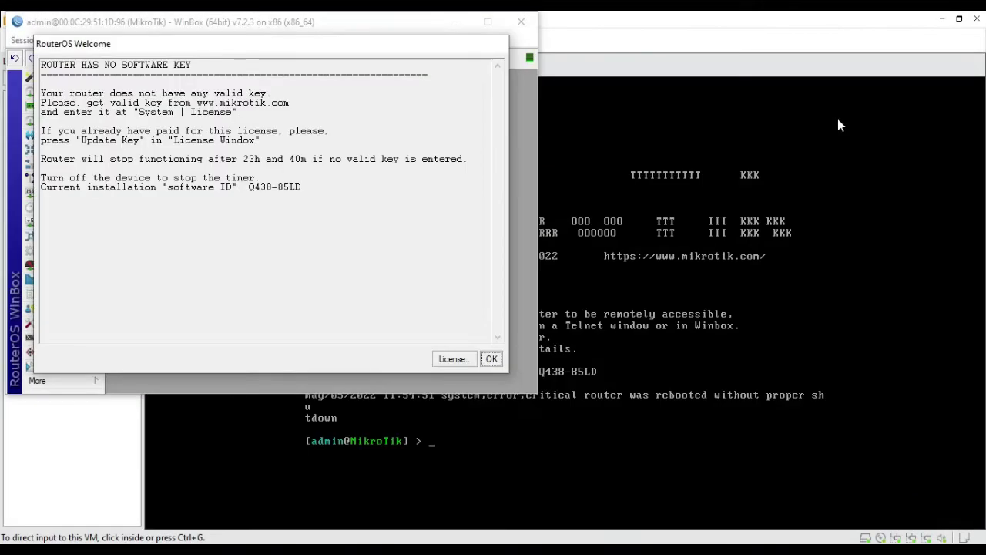
{"action": "left_click", "coordinate": [492, 359]}
{"action": "left_click", "coordinate": [489, 22]}
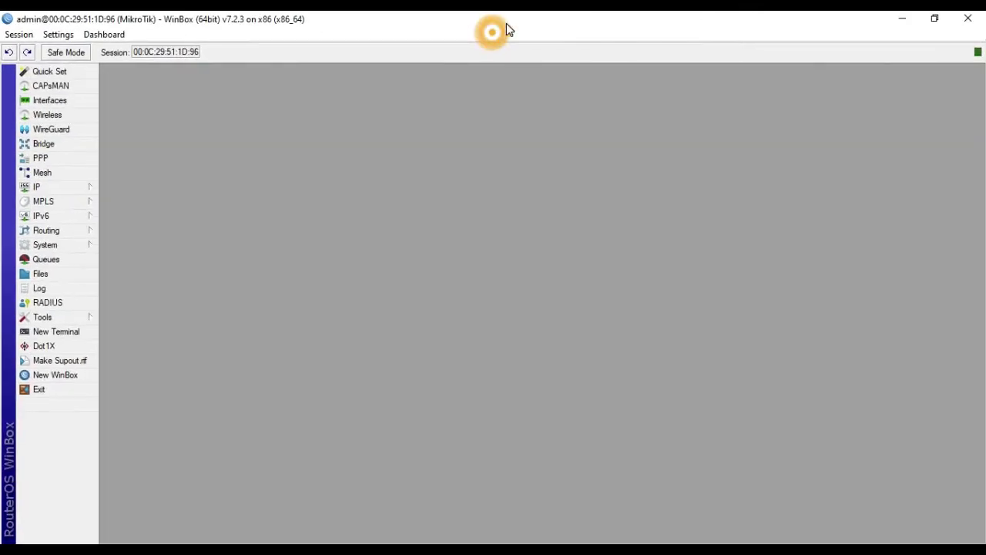
{"action": "left_click", "coordinate": [59, 105]}
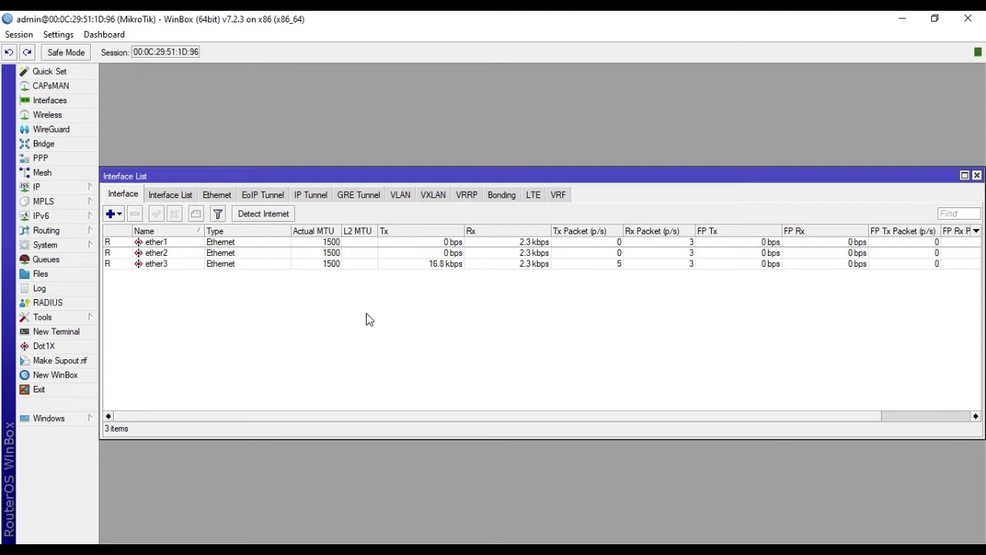
Step: Rename interface ether1 to ether1_IN
{"action": "double_click", "coordinate": [284, 244]}
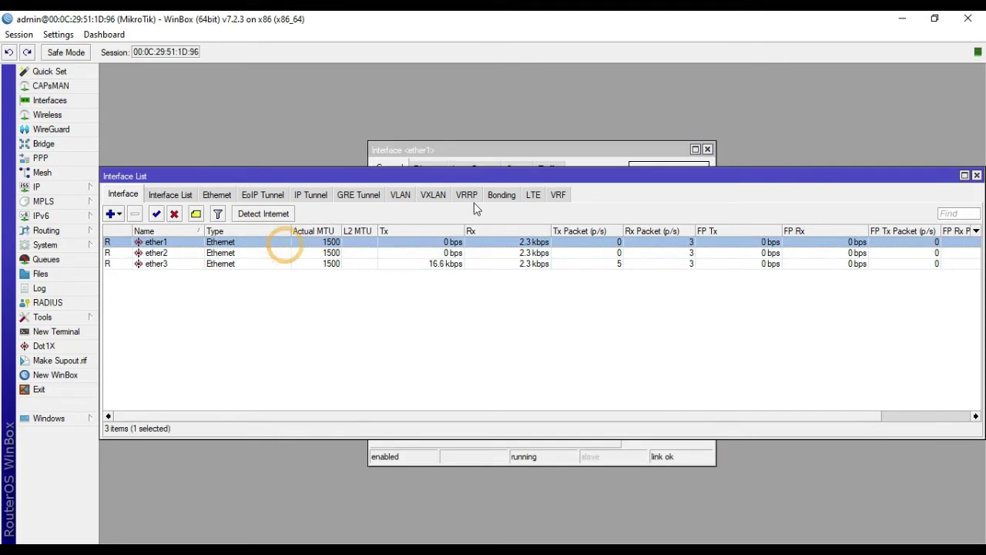
{"action": "left_click", "coordinate": [497, 151]}
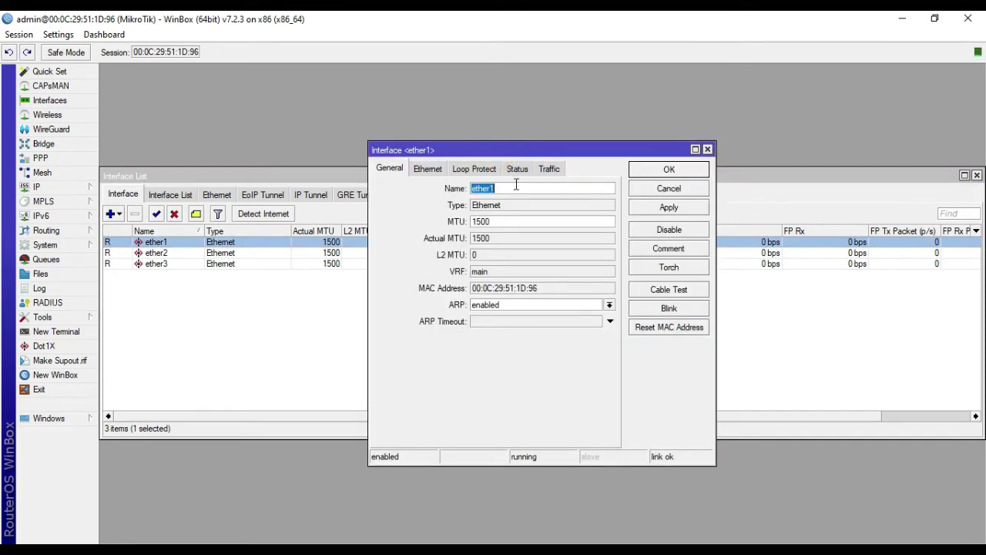
{"action": "left_click", "coordinate": [515, 185]}
{"action": "left_click", "coordinate": [668, 208]}
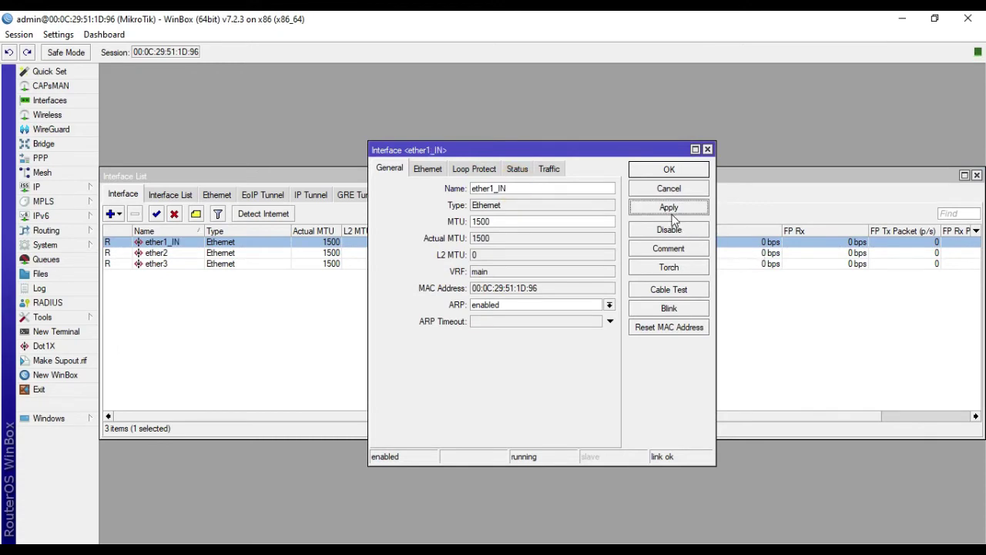
{"action": "left_click", "coordinate": [667, 171]}
Step: Rename interface ether2 to ether2_OUT and close the Interface List
{"action": "double_click", "coordinate": [197, 253]}
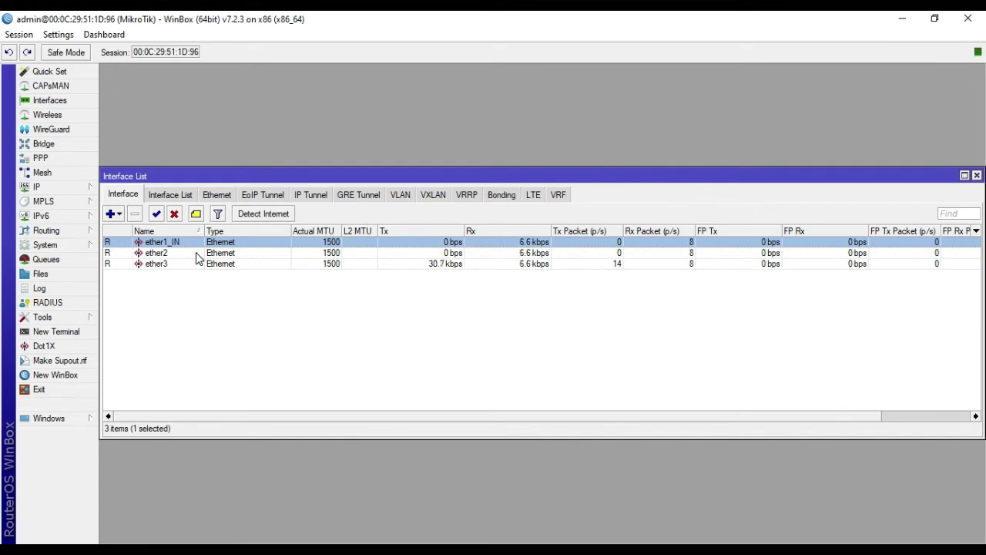
{"action": "left_click", "coordinate": [512, 188]}
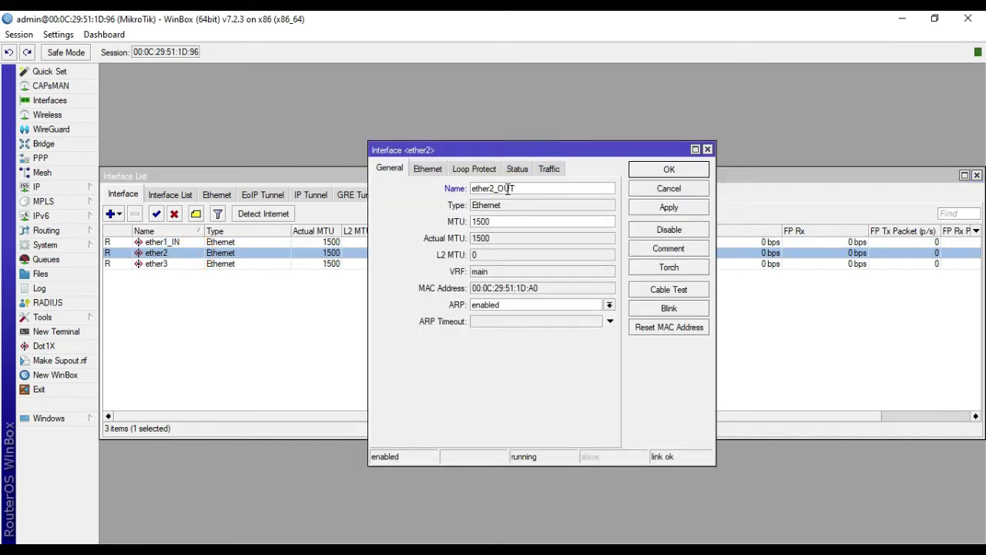
{"action": "left_click", "coordinate": [669, 209]}
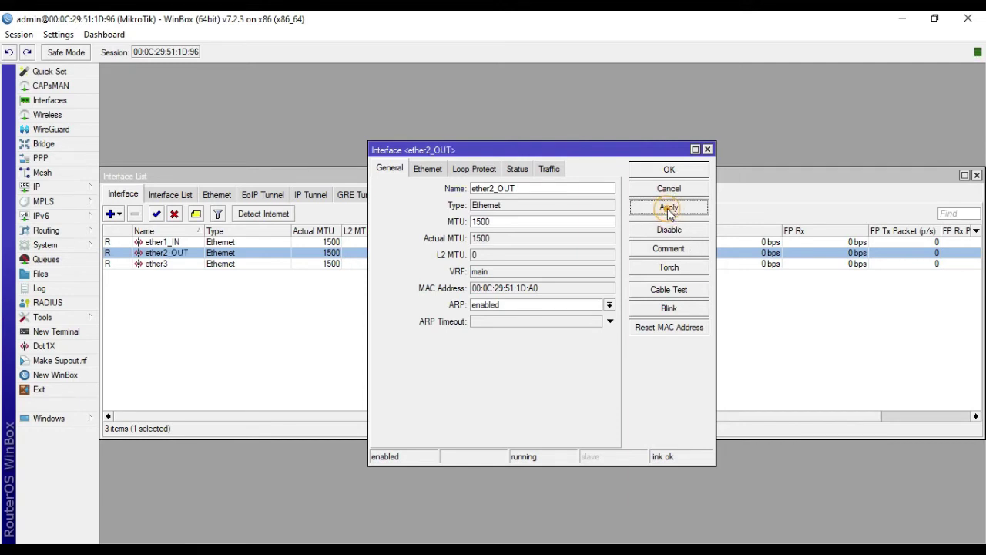
{"action": "left_click", "coordinate": [668, 170]}
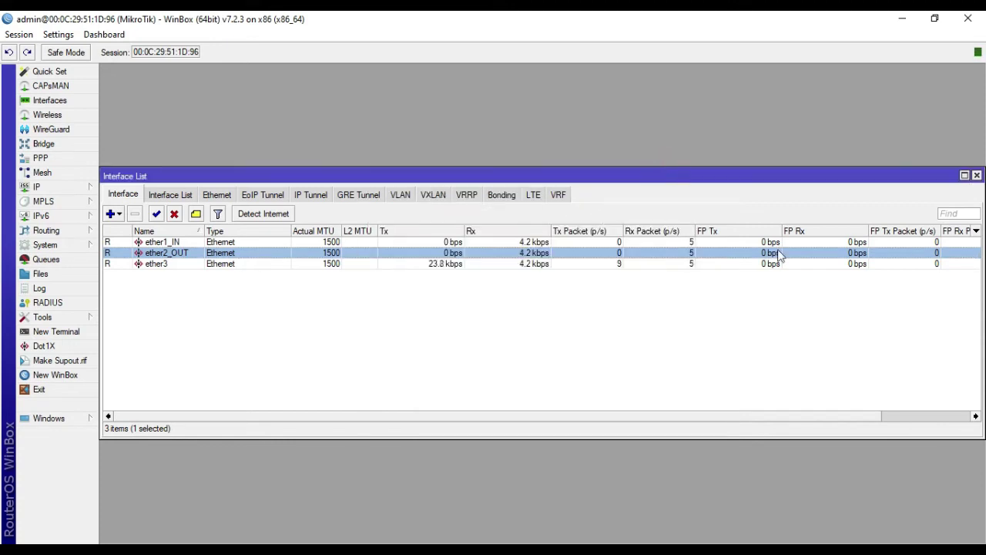
{"action": "left_click", "coordinate": [976, 176]}
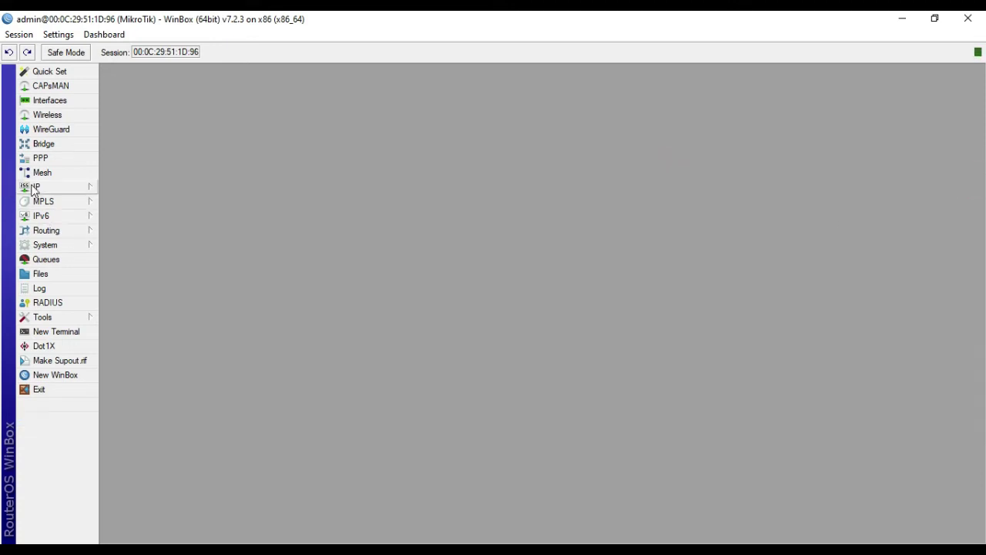
{"action": "left_click", "coordinate": [73, 187]}
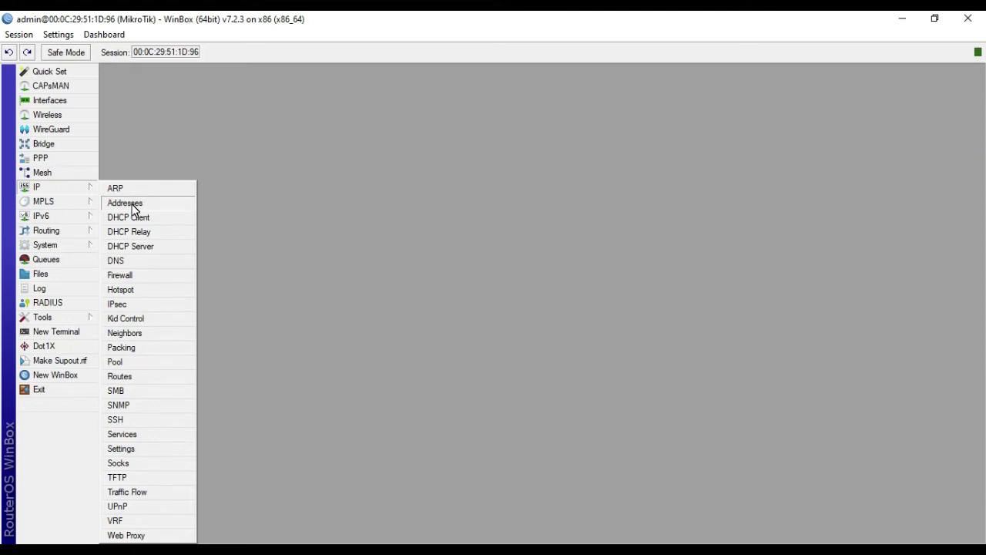
Step: Add IP address 192.168.10.10/24 on interface ether1_IN
{"action": "left_click", "coordinate": [131, 204]}
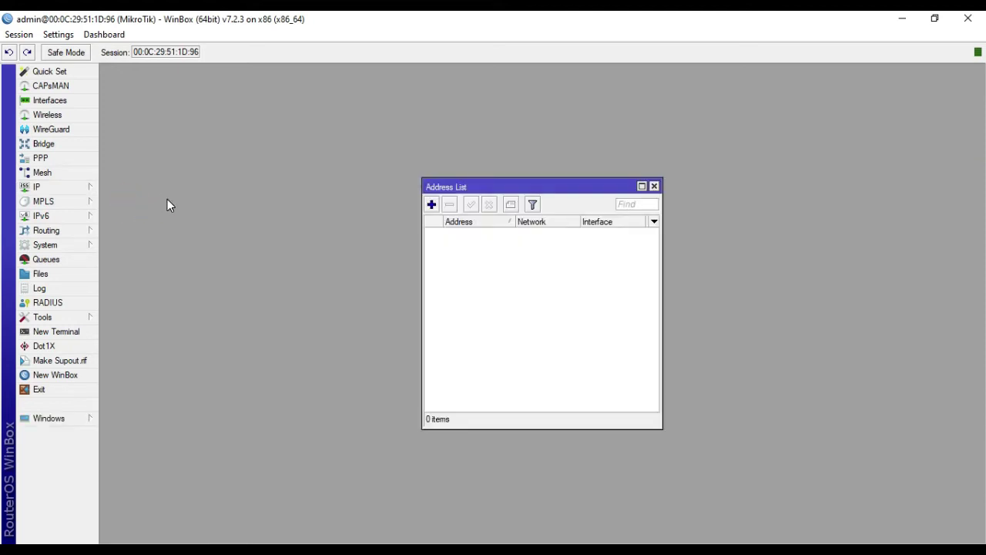
{"action": "left_click", "coordinate": [432, 205]}
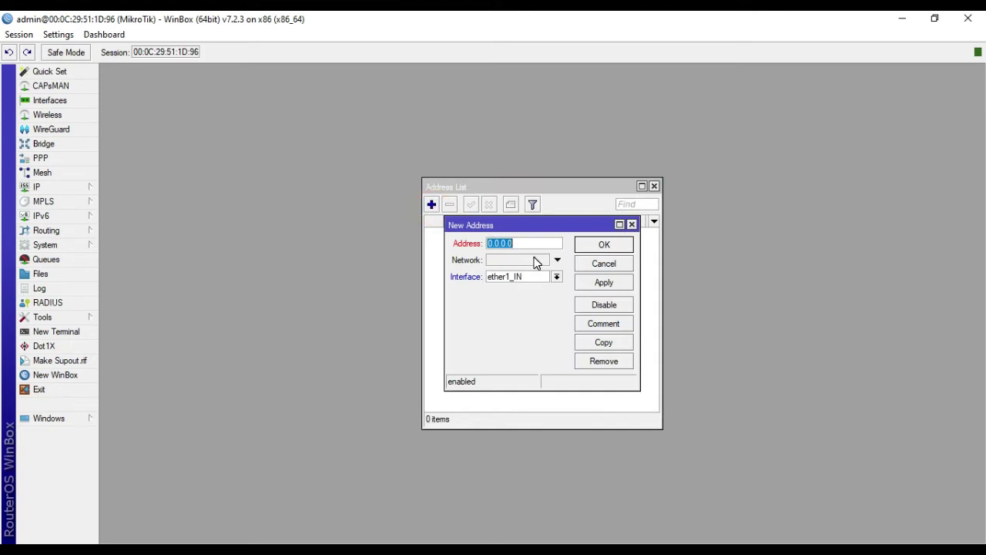
{"action": "type", "text": "192.168.10.10/24"}
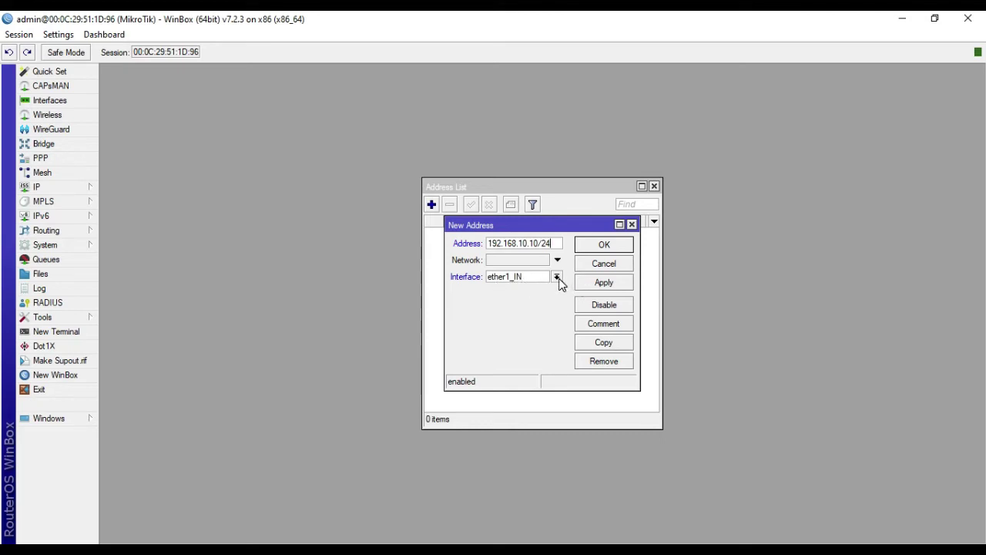
{"action": "left_click", "coordinate": [557, 278]}
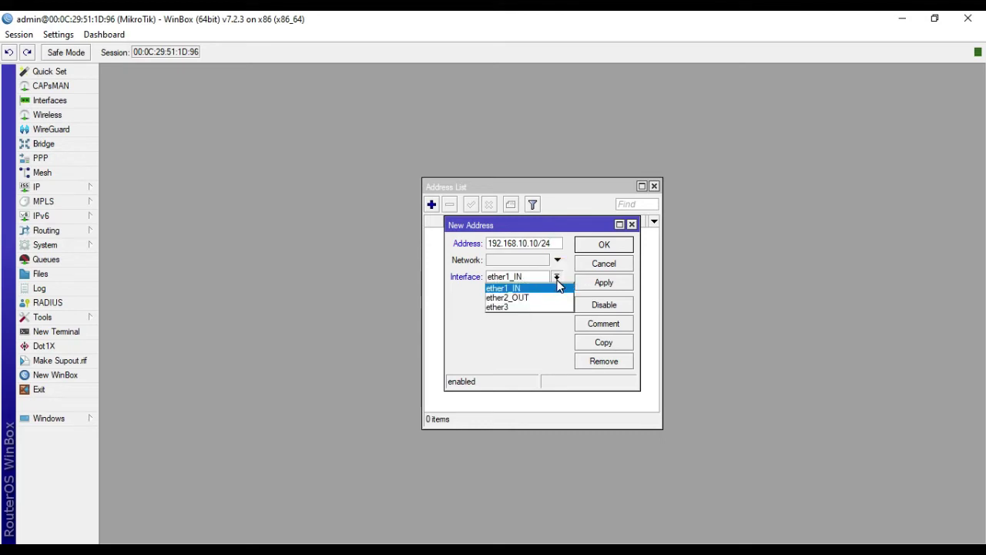
{"action": "left_click", "coordinate": [557, 286]}
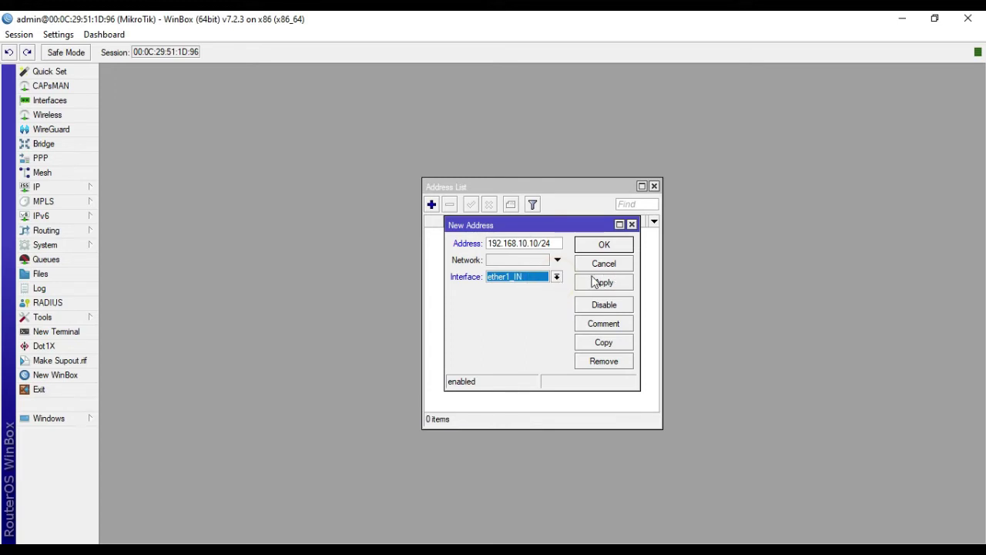
{"action": "left_click", "coordinate": [610, 284]}
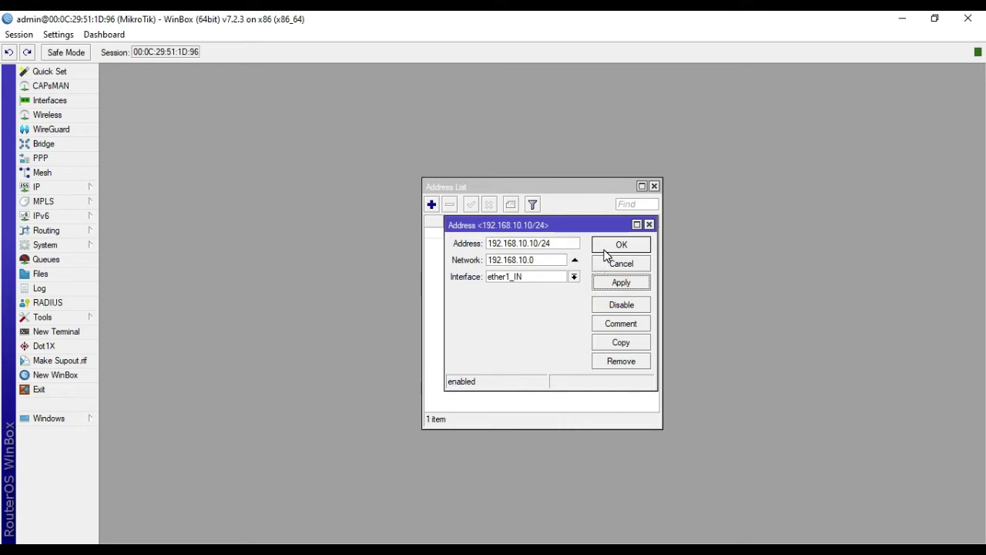
{"action": "left_click", "coordinate": [606, 246]}
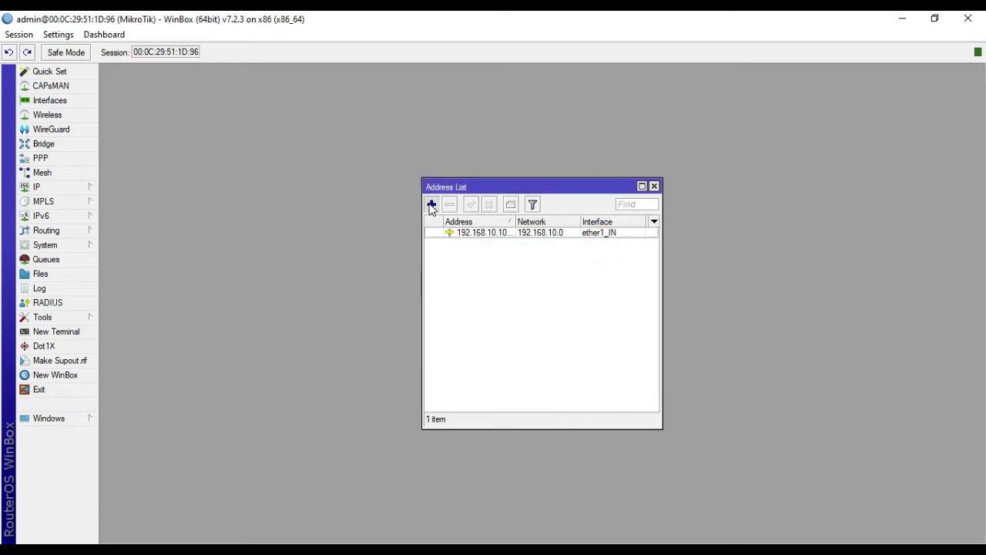
Step: Add IP address 172.16.10.1/24 on ether2_OUT and close the address list
{"action": "left_click", "coordinate": [432, 204]}
{"action": "type", "text": "172.16"}
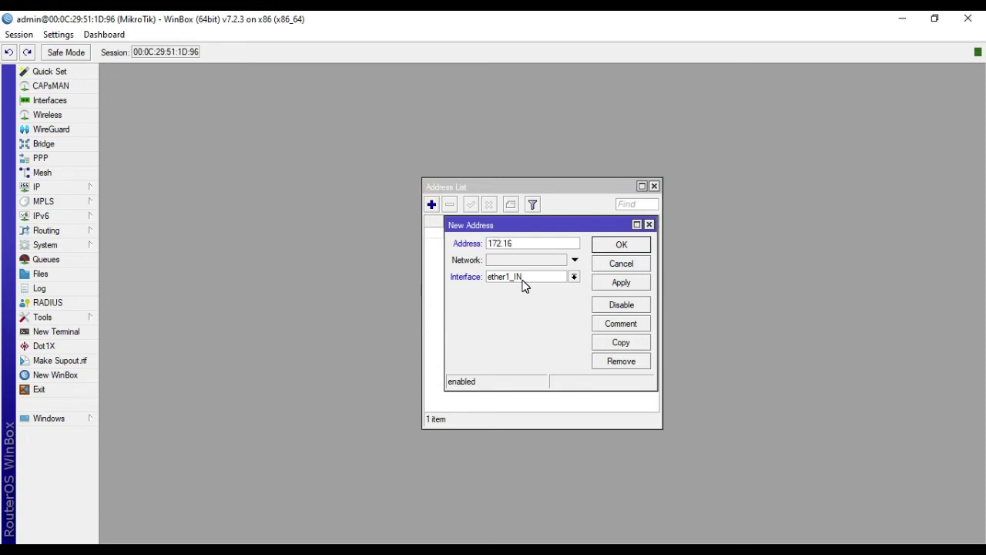
{"action": "type", "text": ".10.1/24"}
{"action": "left_click", "coordinate": [524, 282]}
{"action": "left_click", "coordinate": [529, 299]}
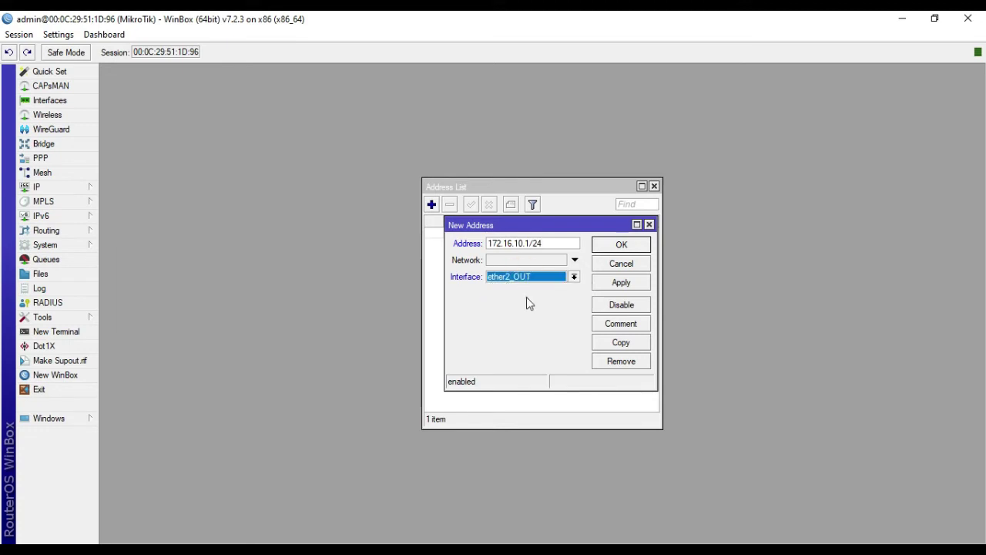
{"action": "left_click", "coordinate": [620, 285]}
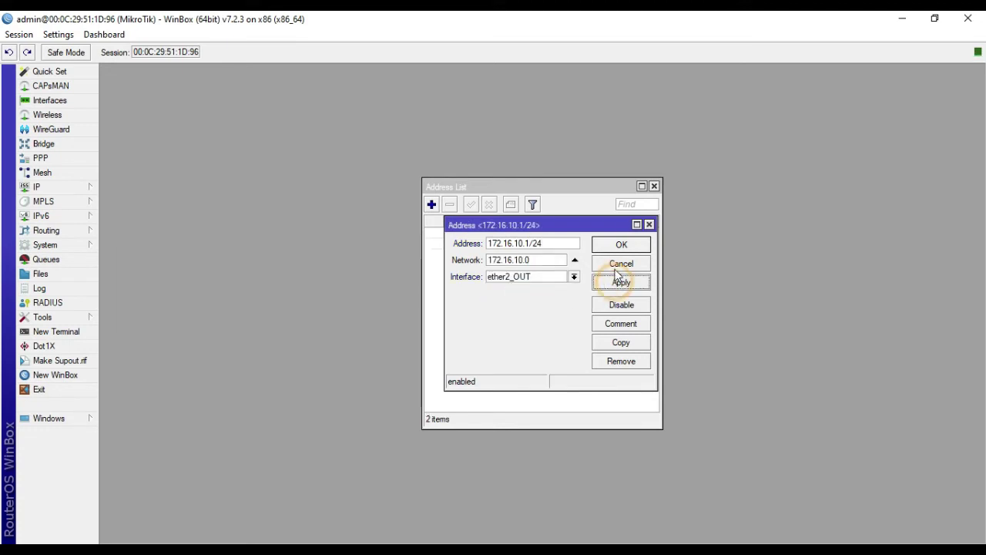
{"action": "left_click", "coordinate": [615, 270]}
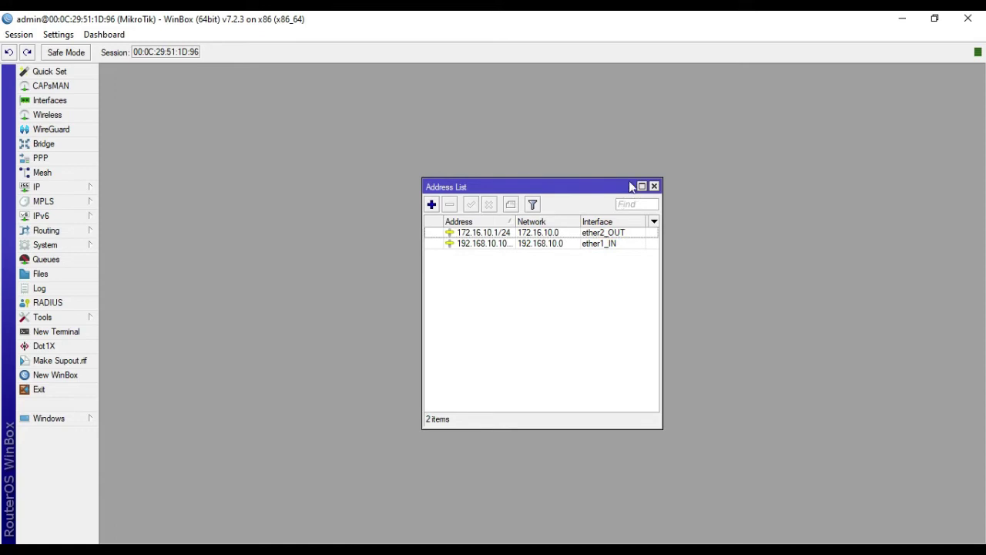
{"action": "left_click", "coordinate": [654, 186]}
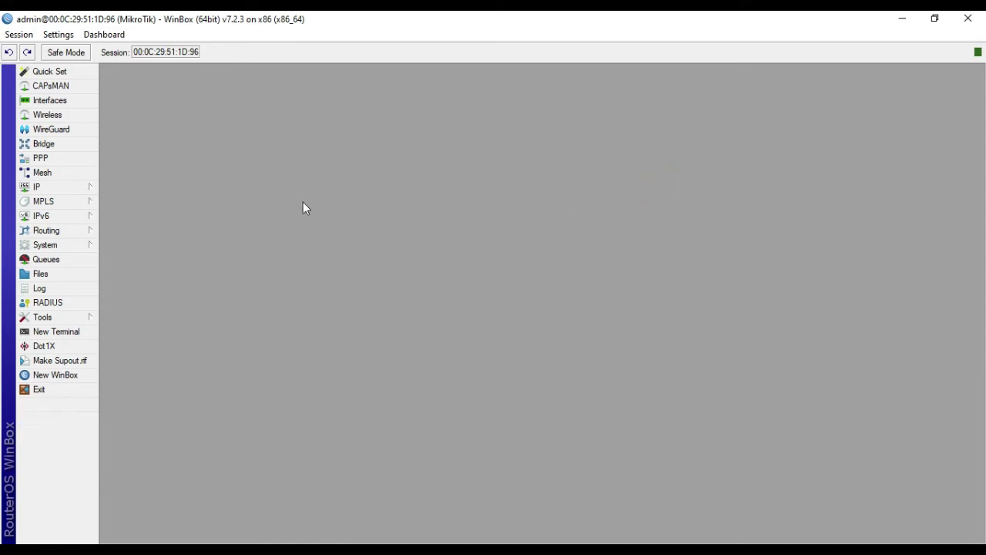
Step: In IP > DNS, enter servers 8.8.8.8 and 8.8.4.4, apply and close
{"action": "left_click", "coordinate": [66, 190]}
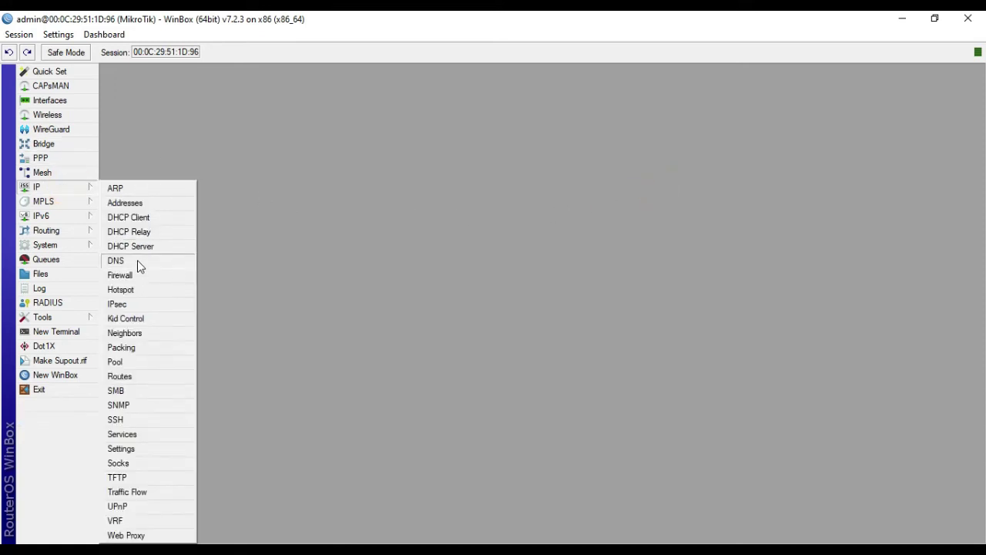
{"action": "left_click", "coordinate": [116, 261]}
{"action": "left_click", "coordinate": [537, 197]}
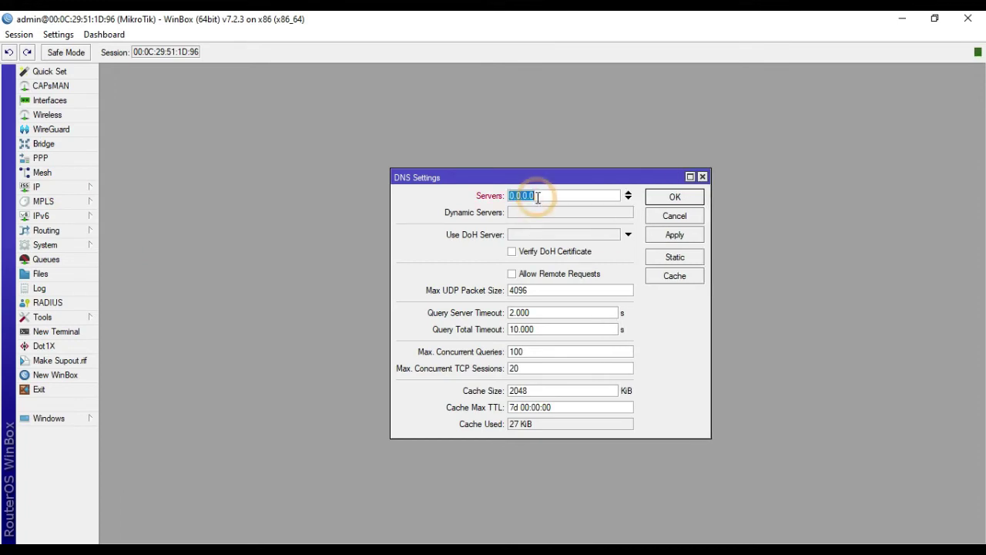
{"action": "type", "text": "8.8.8.8"}
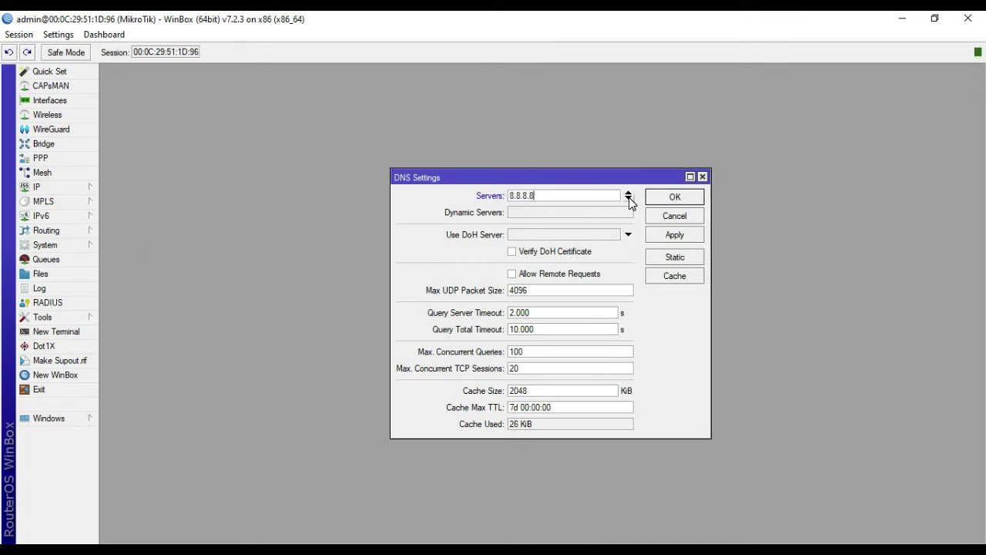
{"action": "left_click", "coordinate": [628, 198]}
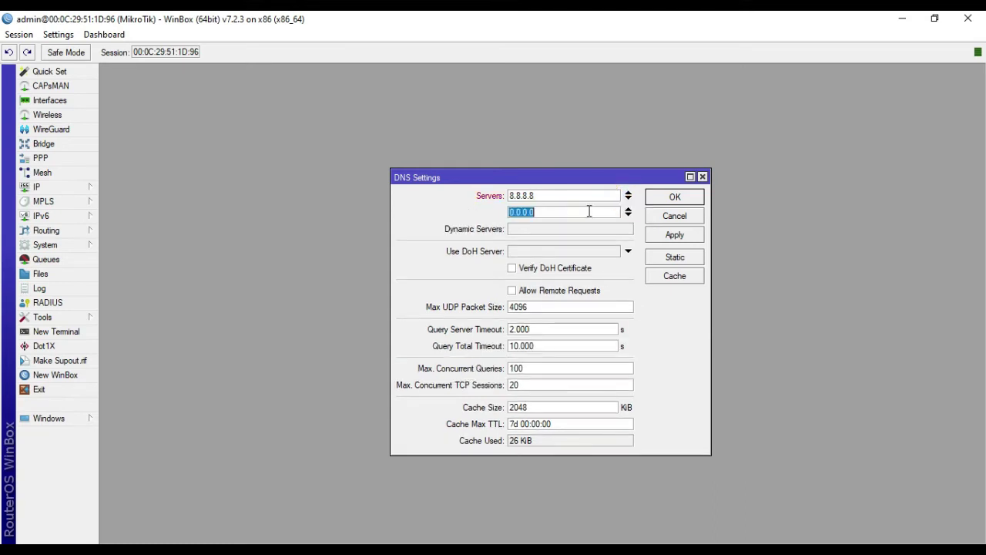
{"action": "type", "text": "8.8.4.4"}
{"action": "left_click", "coordinate": [679, 239]}
{"action": "left_click", "coordinate": [674, 199]}
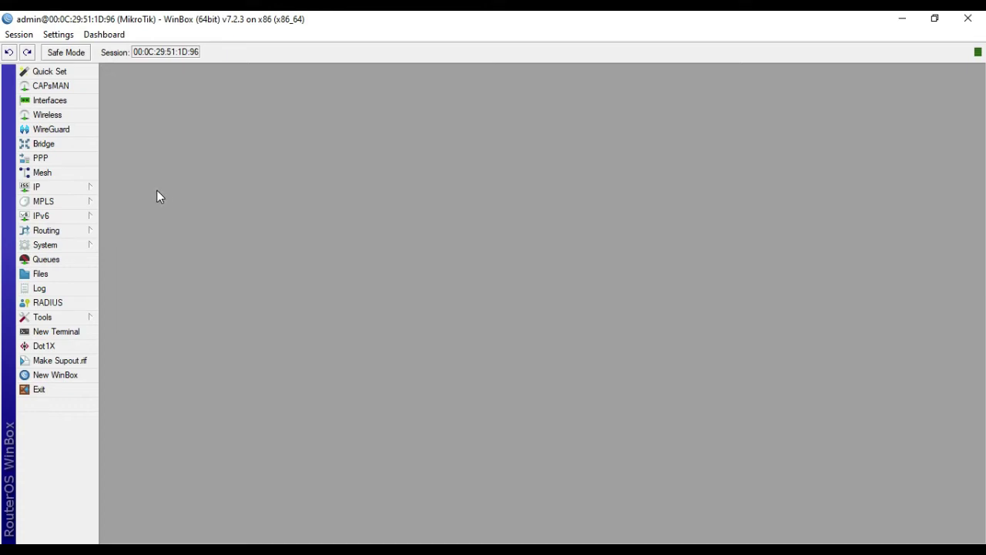
Step: In IP > Routes, add a 0.0.0.0/0 route with gateway 192.168.10.1
{"action": "left_click", "coordinate": [76, 191]}
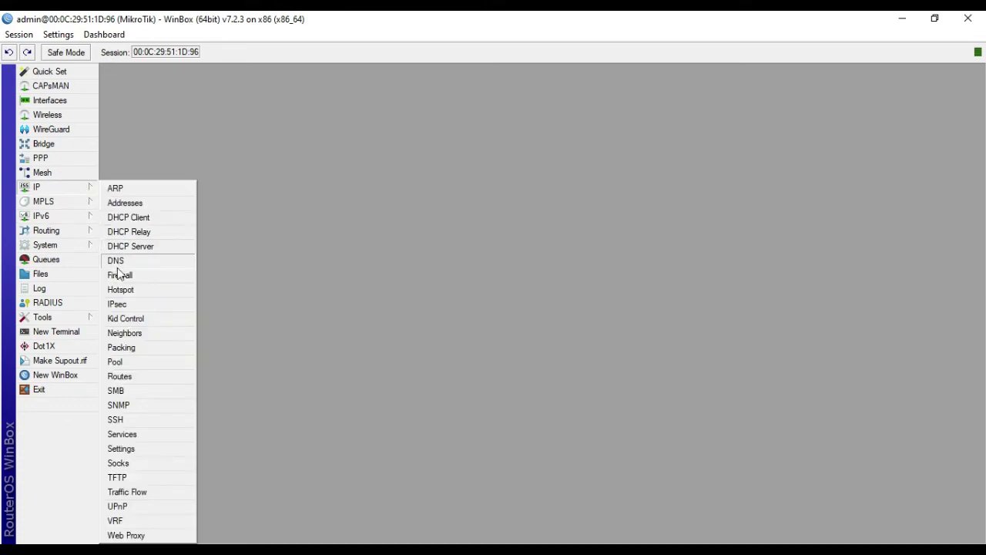
{"action": "left_click", "coordinate": [135, 377]}
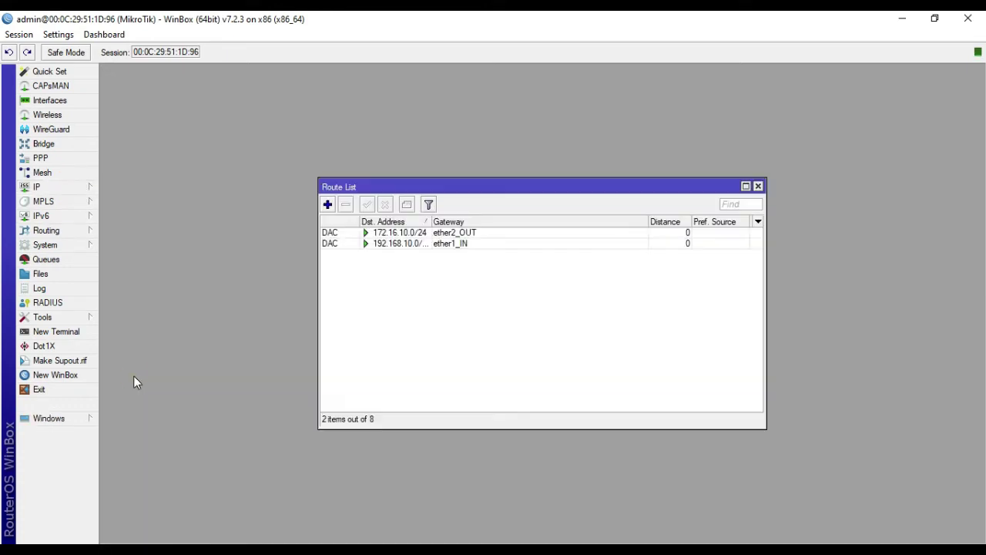
{"action": "left_click", "coordinate": [327, 205]}
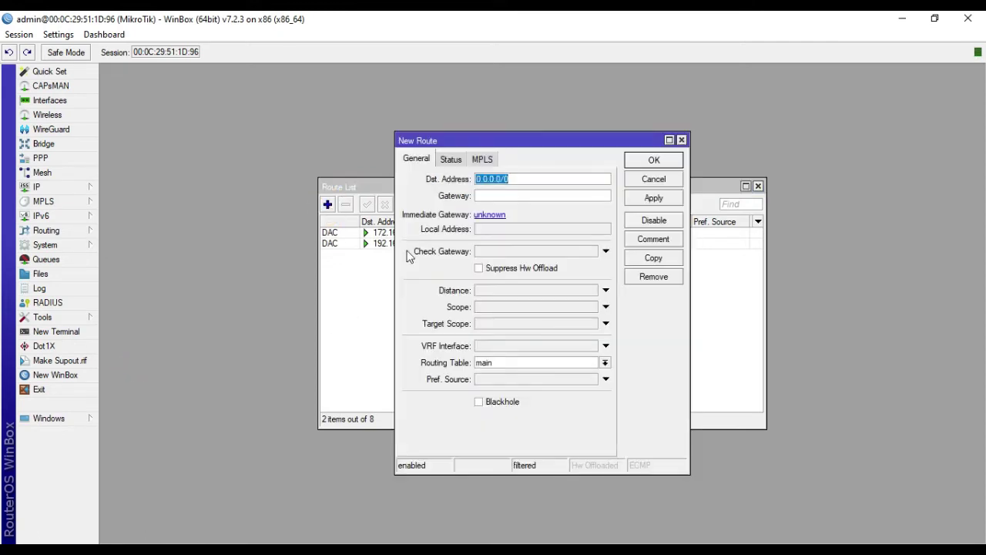
{"action": "left_click", "coordinate": [508, 197]}
{"action": "type", "text": "192.168.10.1"}
{"action": "left_click", "coordinate": [653, 200]}
{"action": "left_click", "coordinate": [655, 163]}
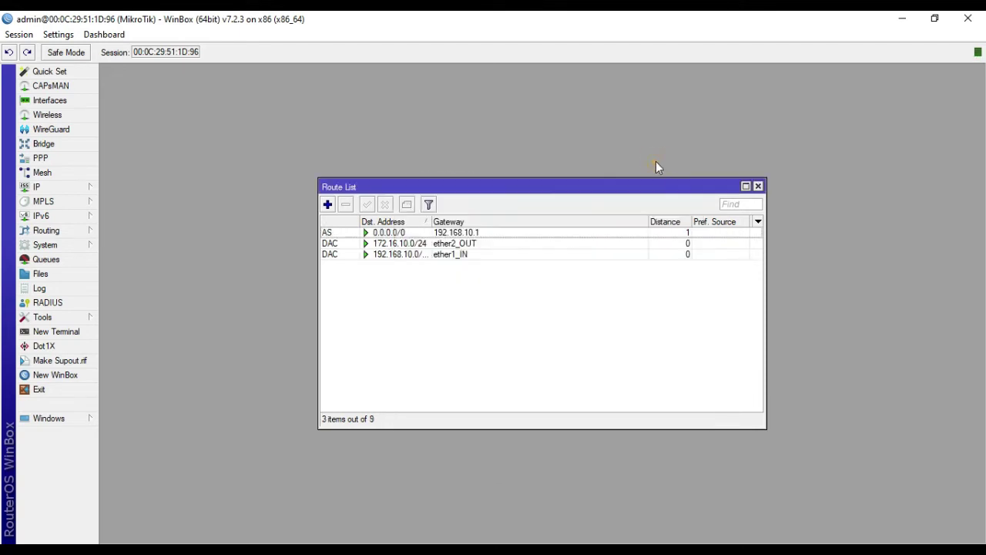
{"action": "left_click", "coordinate": [758, 187]}
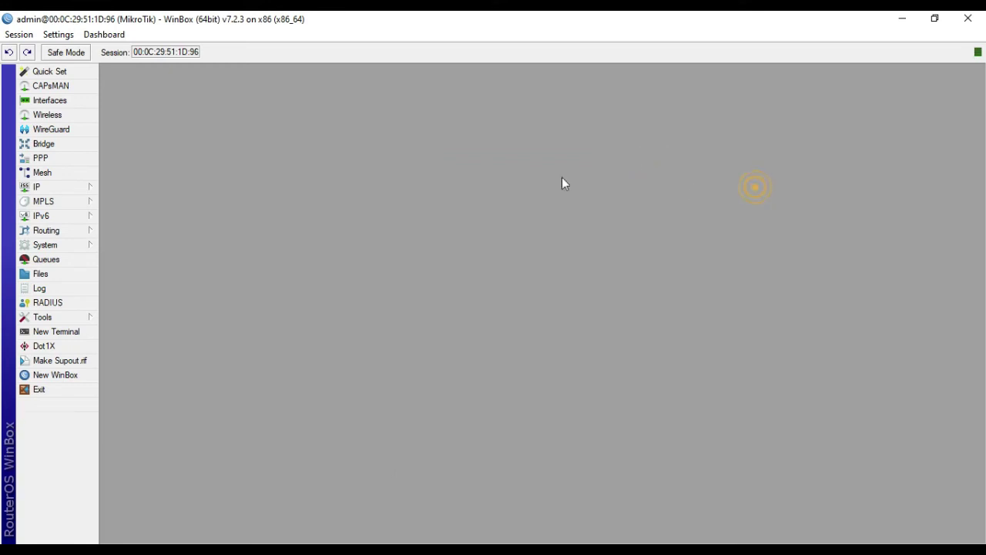
Step: In IP > Firewall NAT, add a srcnat rule with action masquerade and close the windows
{"action": "left_click", "coordinate": [58, 187]}
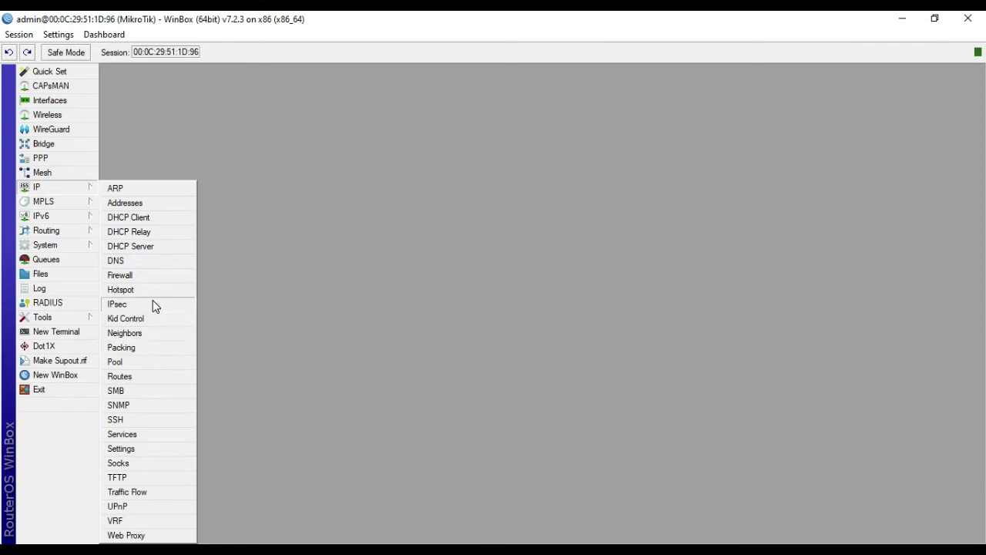
{"action": "left_click", "coordinate": [120, 275]}
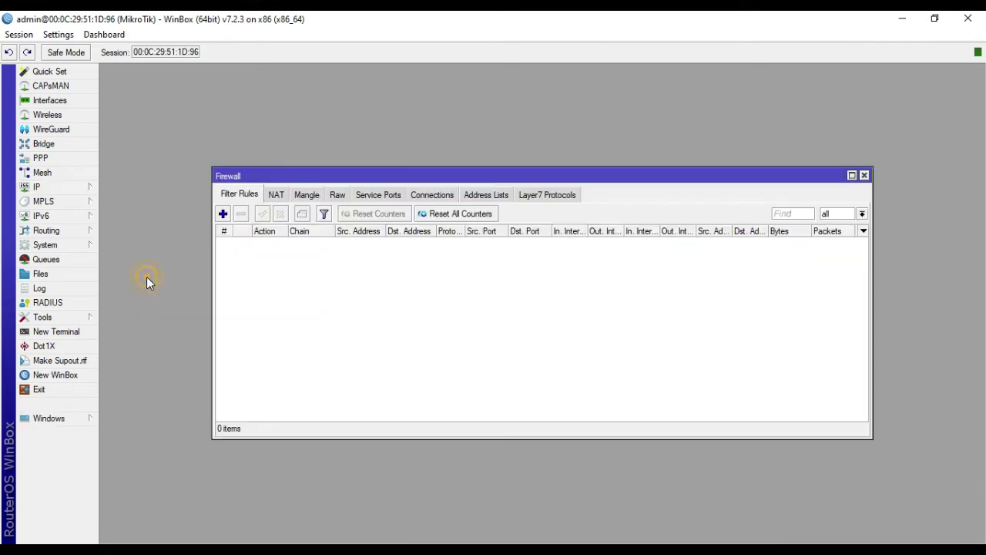
{"action": "left_click", "coordinate": [274, 196]}
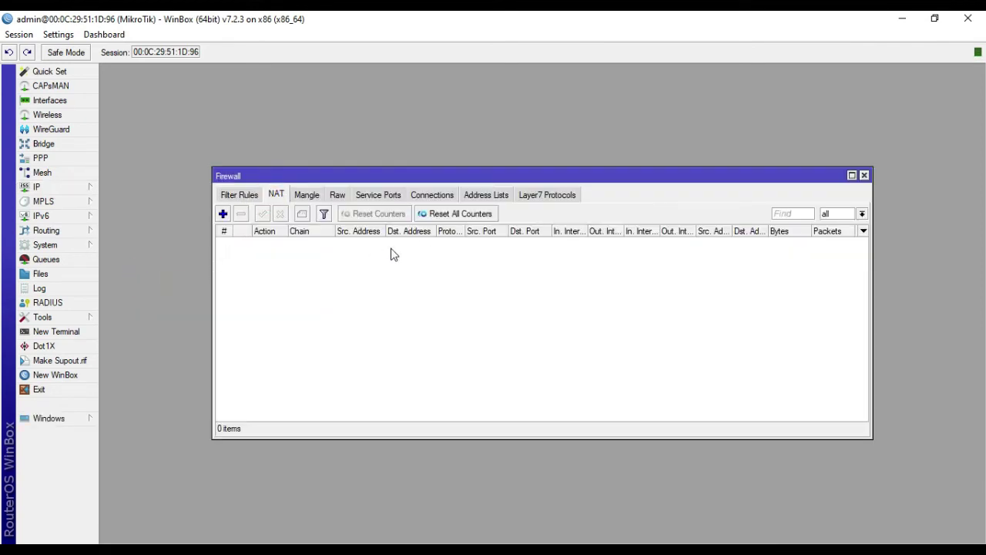
{"action": "left_click", "coordinate": [222, 214]}
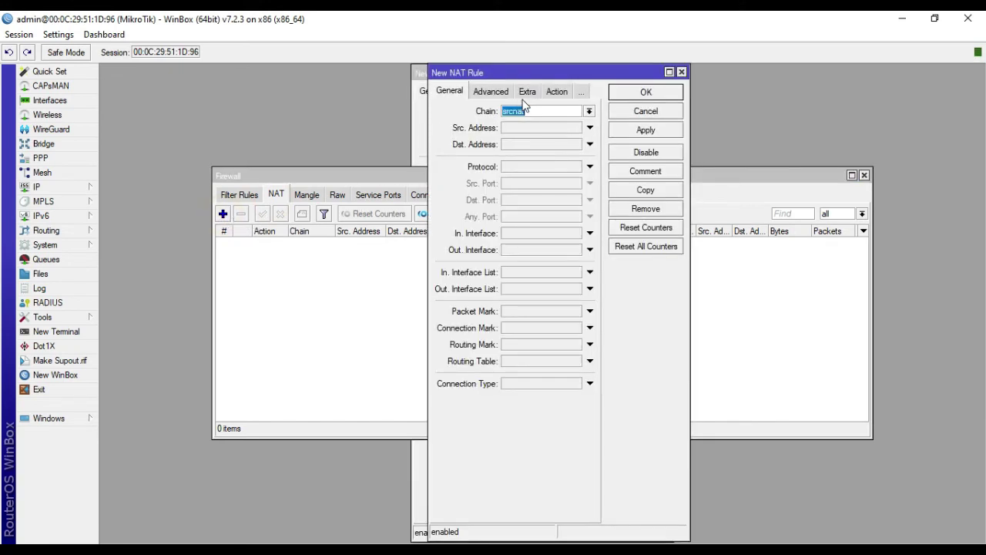
{"action": "left_click", "coordinate": [551, 93]}
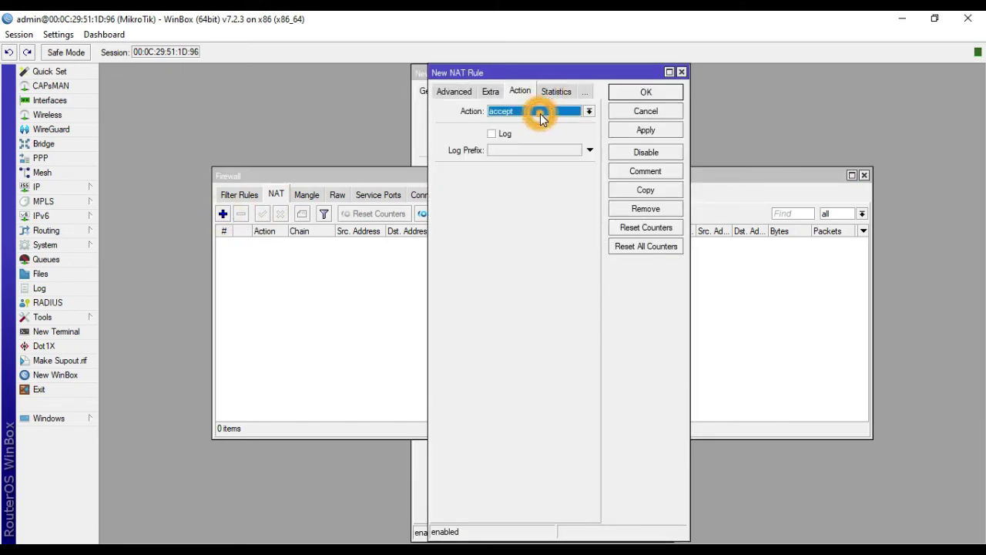
{"action": "left_click", "coordinate": [541, 116]}
{"action": "left_click", "coordinate": [545, 177]}
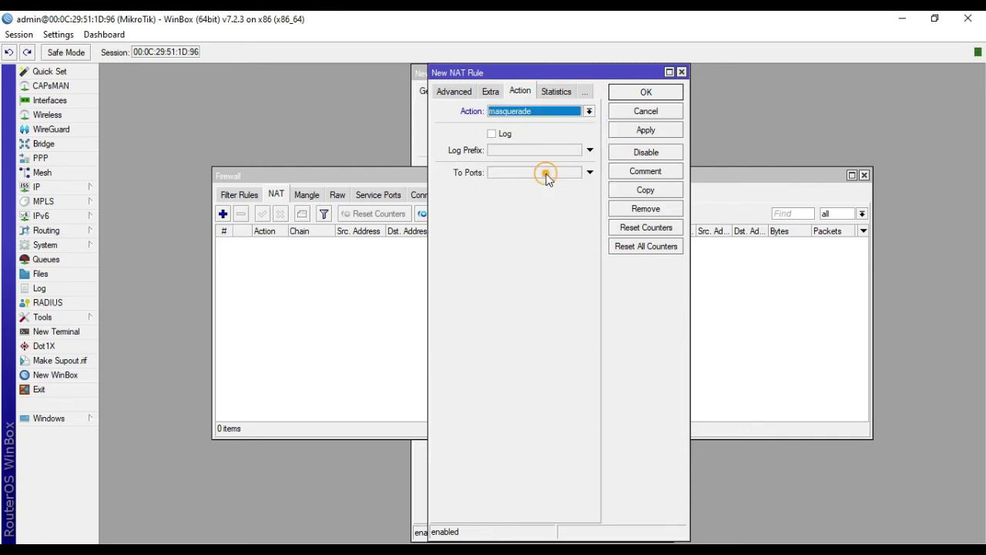
{"action": "left_click", "coordinate": [645, 132]}
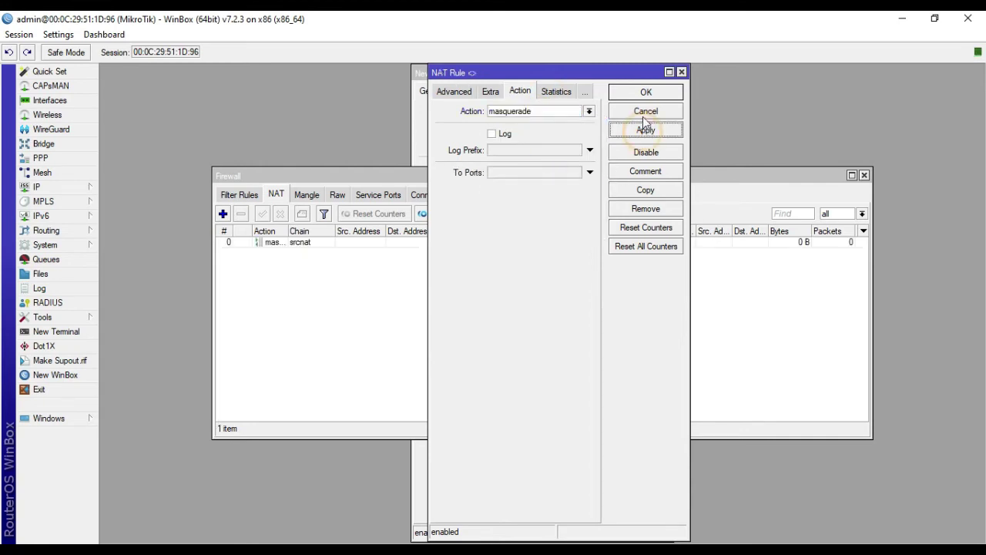
{"action": "left_click", "coordinate": [645, 94]}
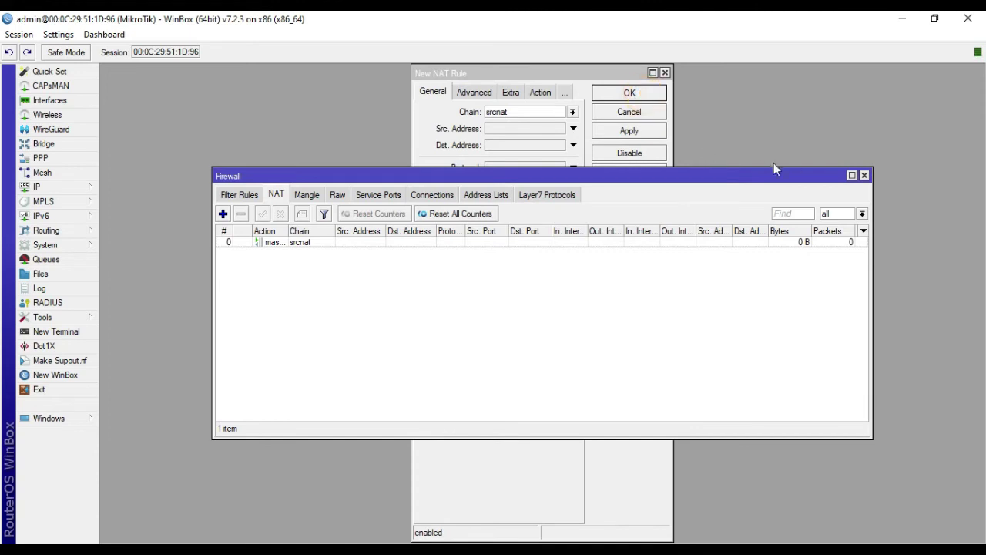
{"action": "left_click", "coordinate": [864, 176]}
{"action": "left_click", "coordinate": [665, 73]}
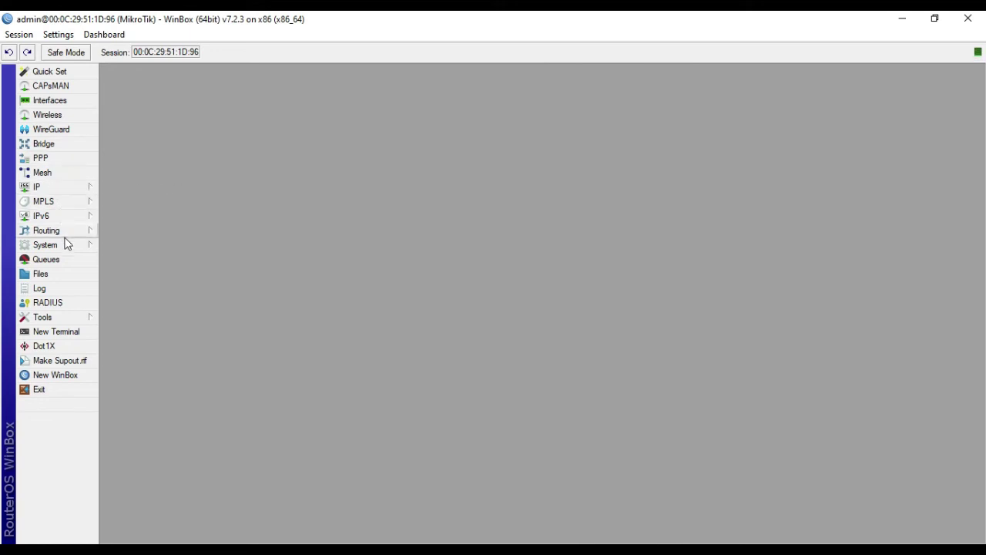
Step: Run DHCP Setup on ether1_IN for 192.168.10.0/24, gateway 192.168.10.10, DNS 8.8.8.8/8.8.4.4
{"action": "left_click", "coordinate": [70, 187]}
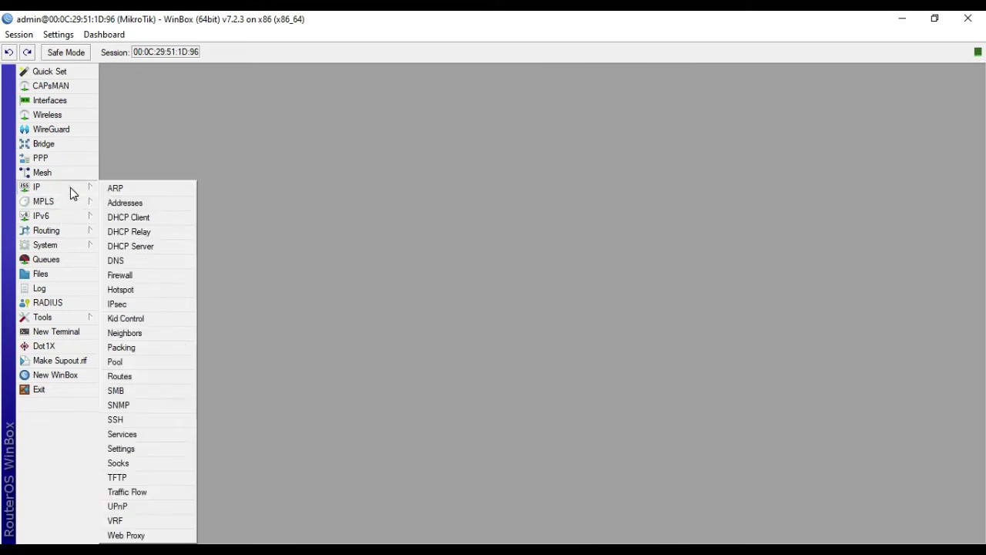
{"action": "left_click", "coordinate": [146, 246]}
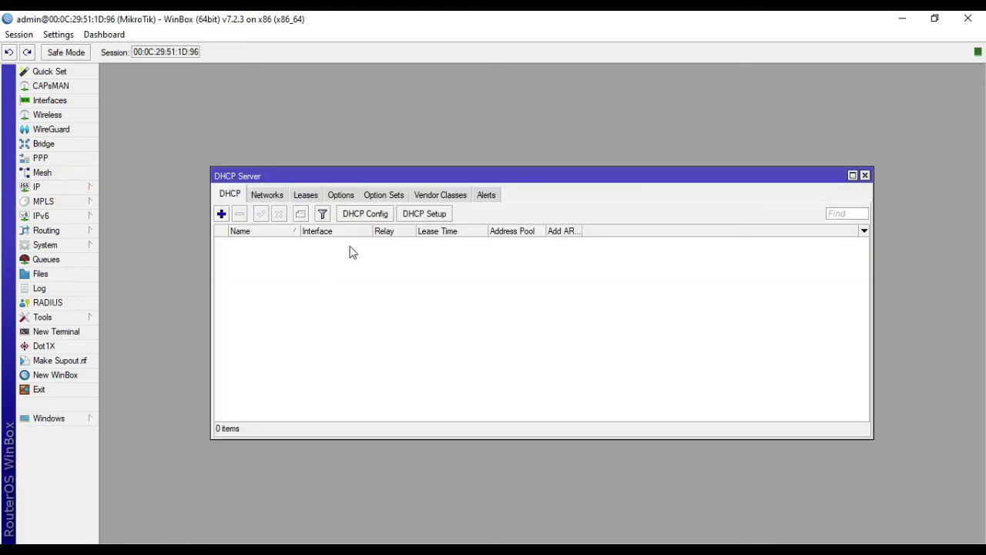
{"action": "left_click", "coordinate": [416, 216]}
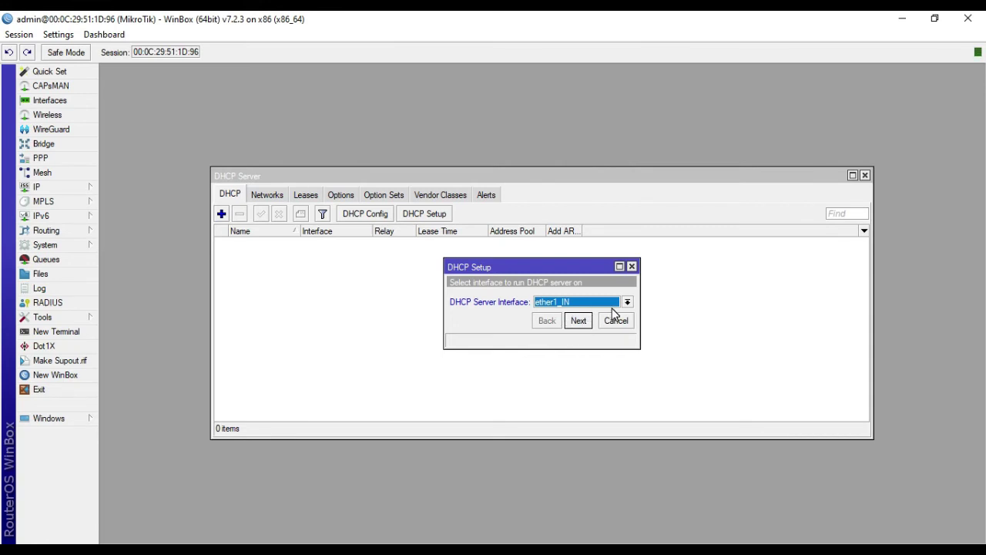
{"action": "left_click", "coordinate": [577, 321]}
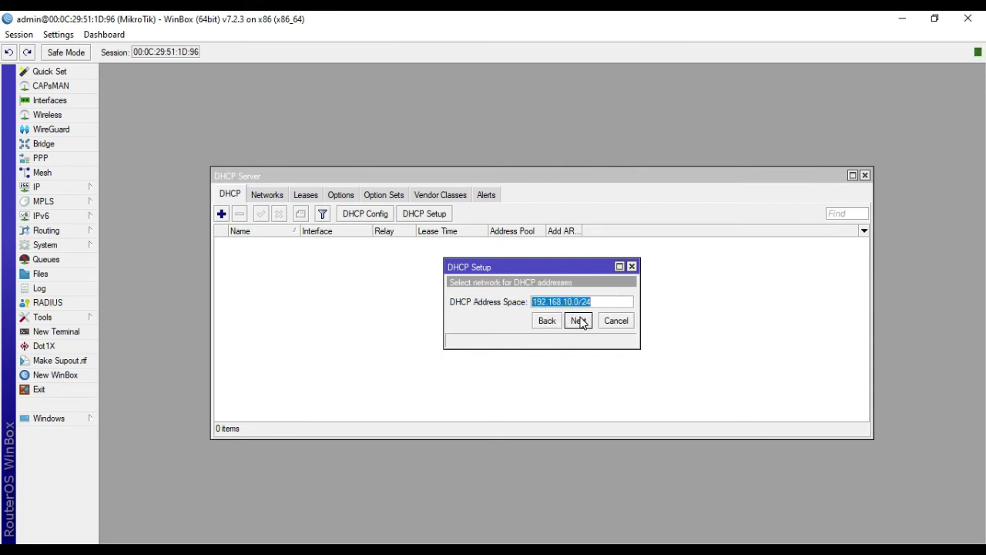
{"action": "left_click", "coordinate": [579, 320]}
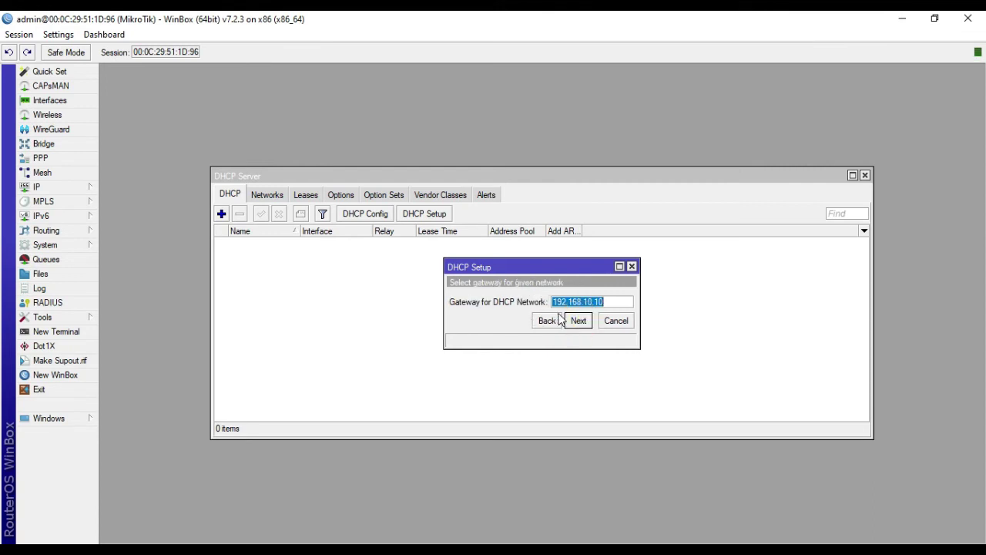
{"action": "left_click", "coordinate": [579, 320]}
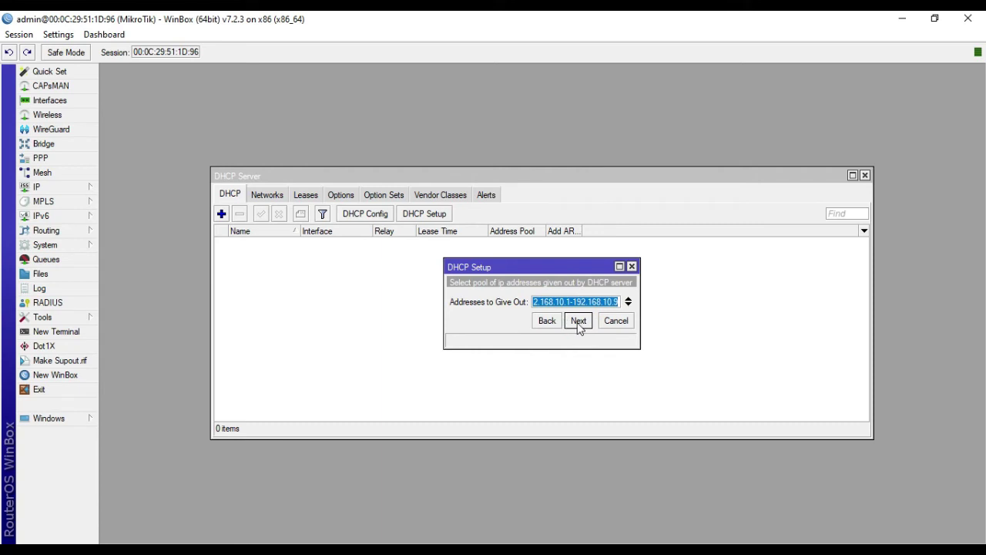
{"action": "left_click", "coordinate": [579, 321]}
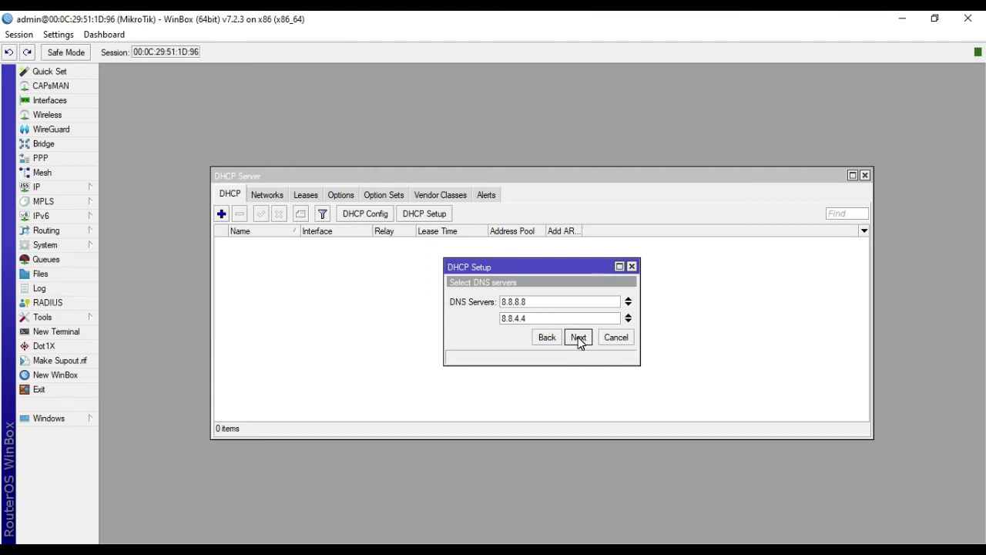
{"action": "left_click", "coordinate": [578, 339]}
{"action": "left_click", "coordinate": [542, 299]}
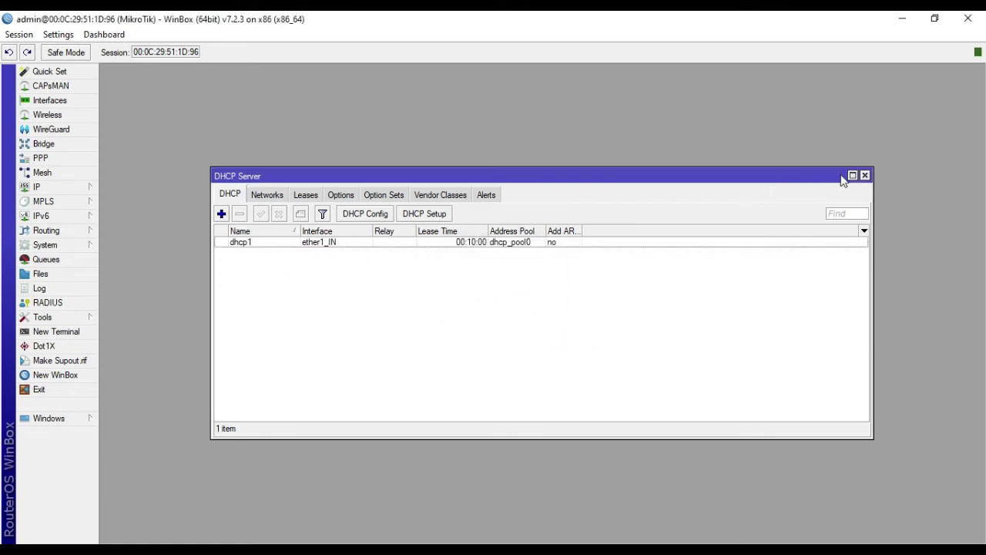
Step: Reopen IP > DHCP Server and show its empty Leases list
{"action": "left_click", "coordinate": [865, 175]}
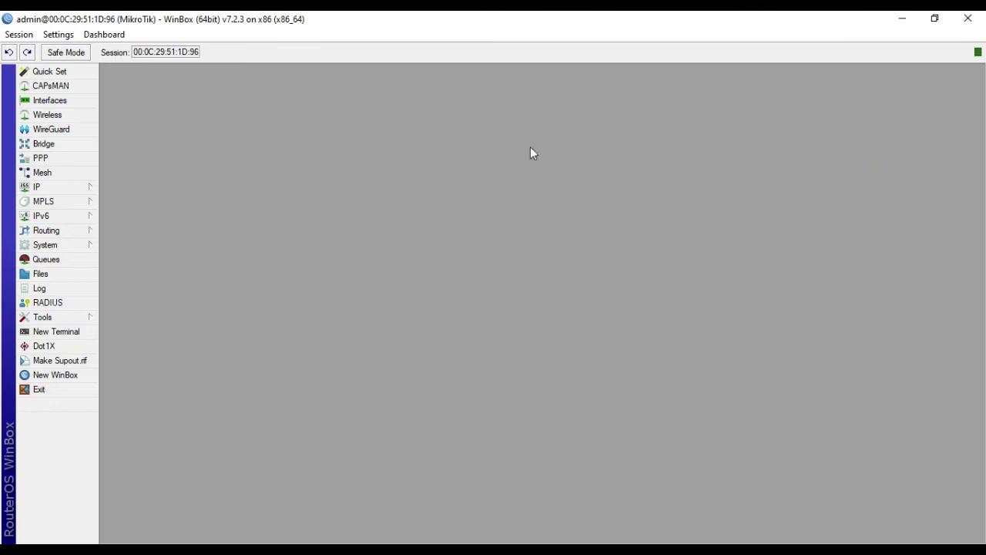
{"action": "left_click", "coordinate": [68, 265]}
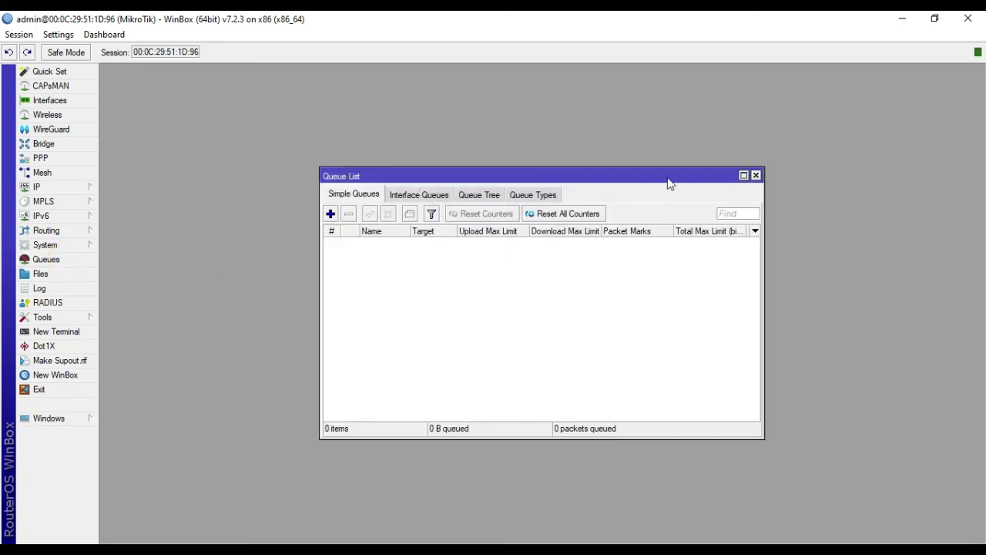
{"action": "left_click", "coordinate": [756, 176]}
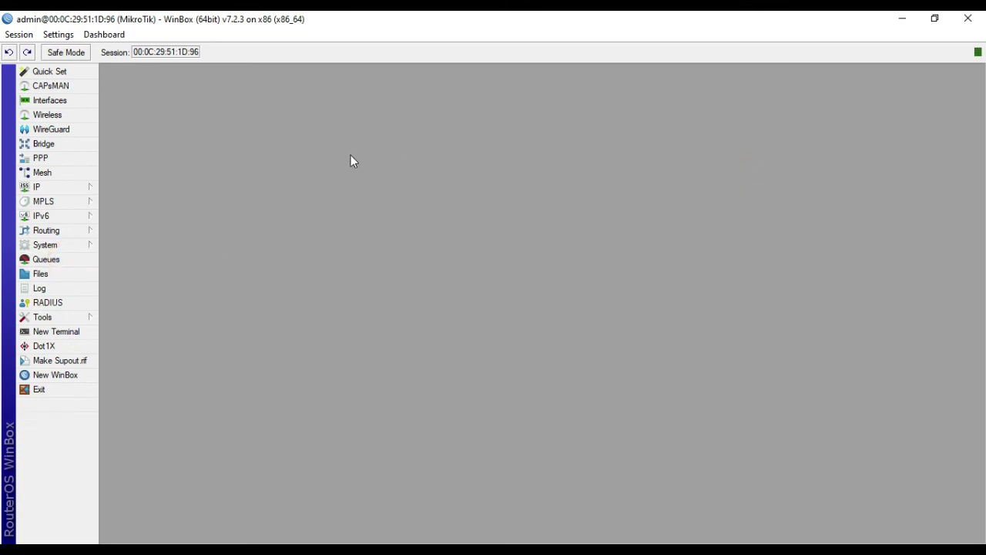
{"action": "left_click", "coordinate": [80, 187]}
{"action": "left_click", "coordinate": [148, 246]}
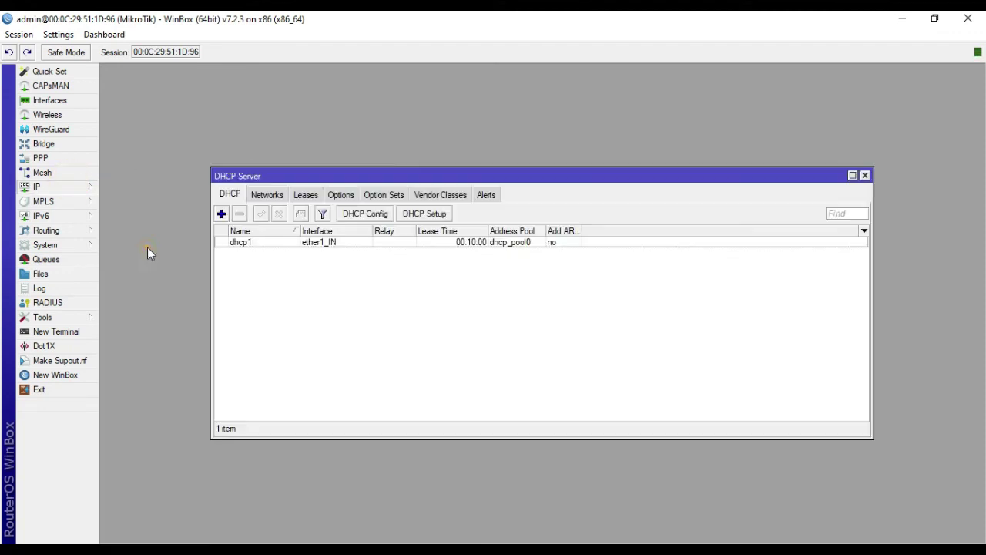
{"action": "left_click", "coordinate": [299, 197]}
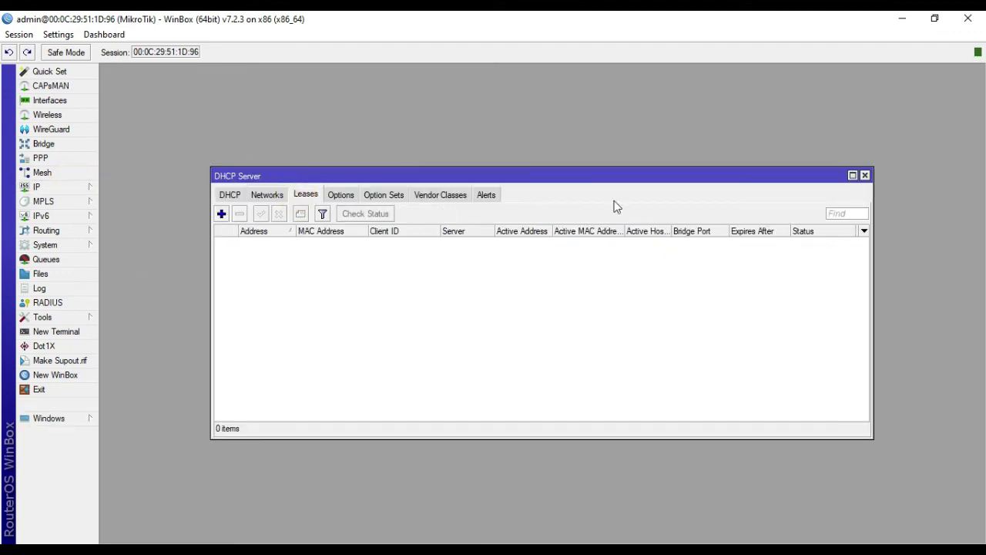
Step: Add a new DHCP lease for address 172.16.10.2 with MAC 11:11:22:33:44:55
{"action": "left_click", "coordinate": [222, 216]}
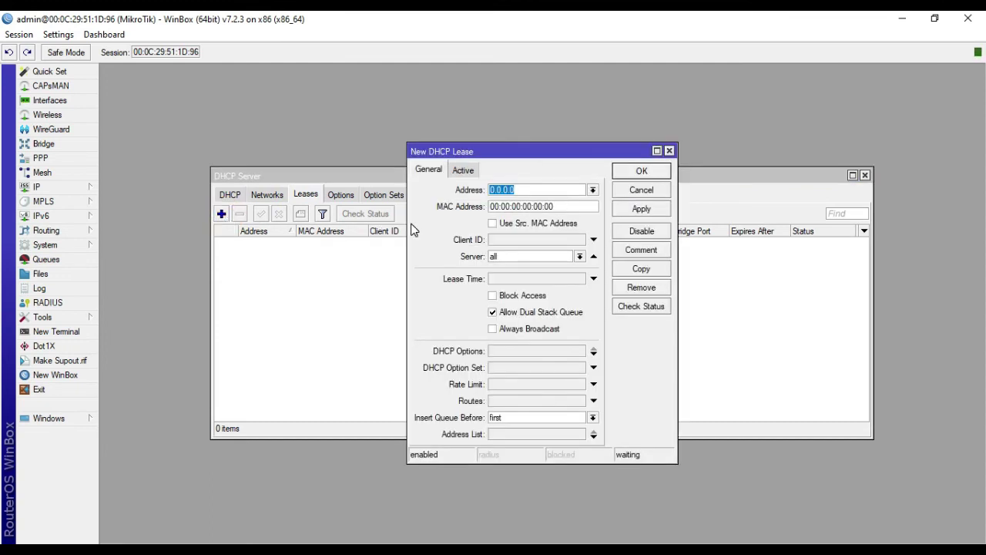
{"action": "type", "text": "172.16.10.2"}
{"action": "double_click", "coordinate": [575, 206]}
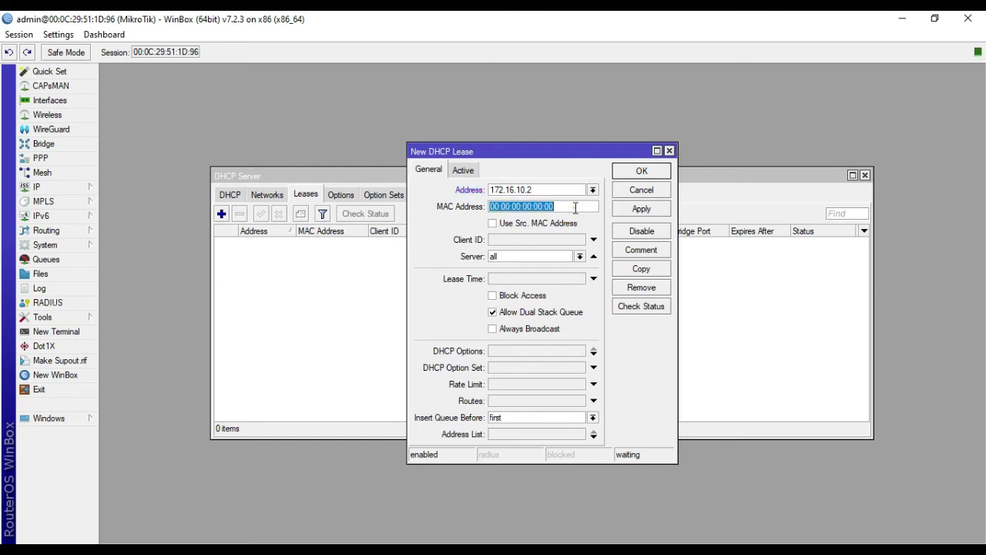
{"action": "type", "text": "1111"}
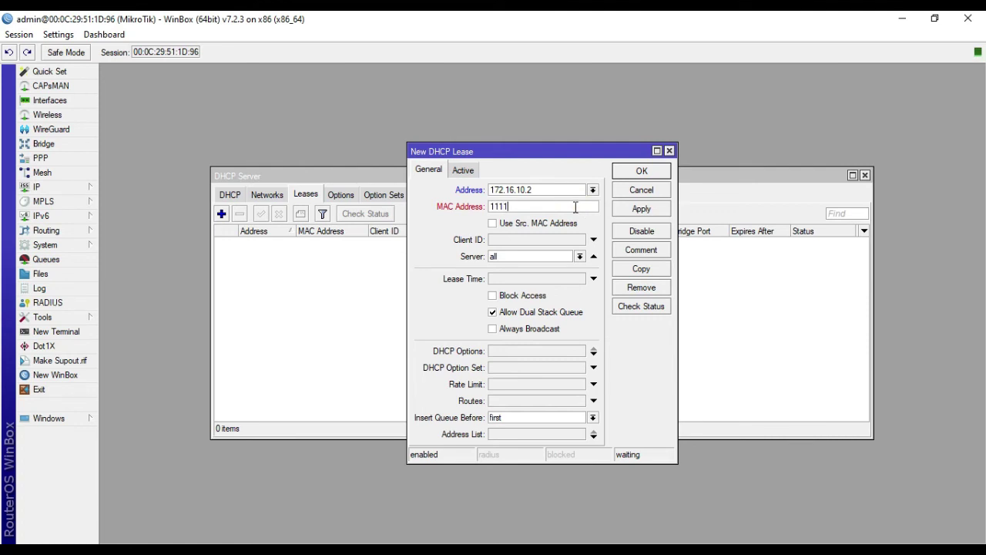
{"action": "type", "text": "22334455"}
Step: Assign the lease to server dhcp1, comment it MY DEVICE MOBILE, and save it
{"action": "left_click", "coordinate": [579, 256]}
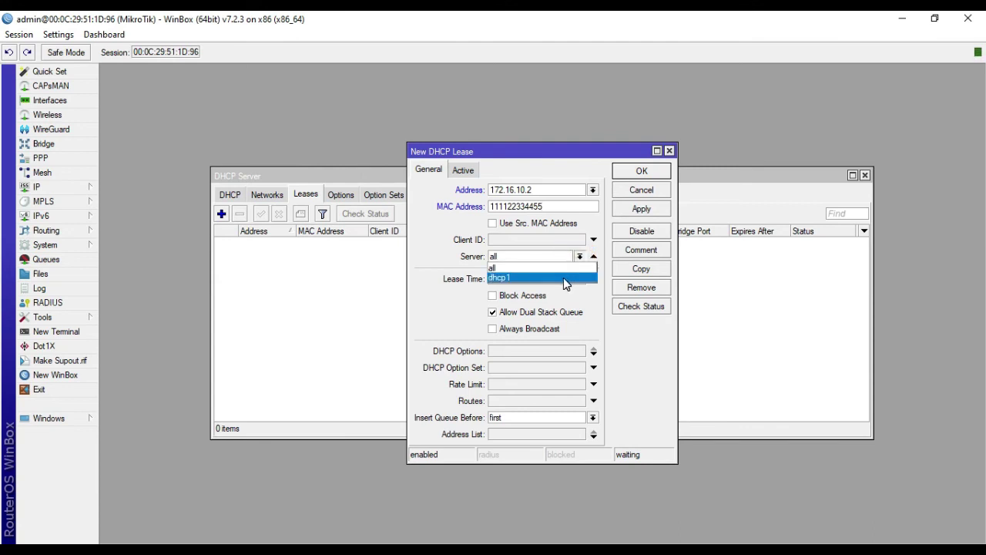
{"action": "left_click", "coordinate": [565, 279]}
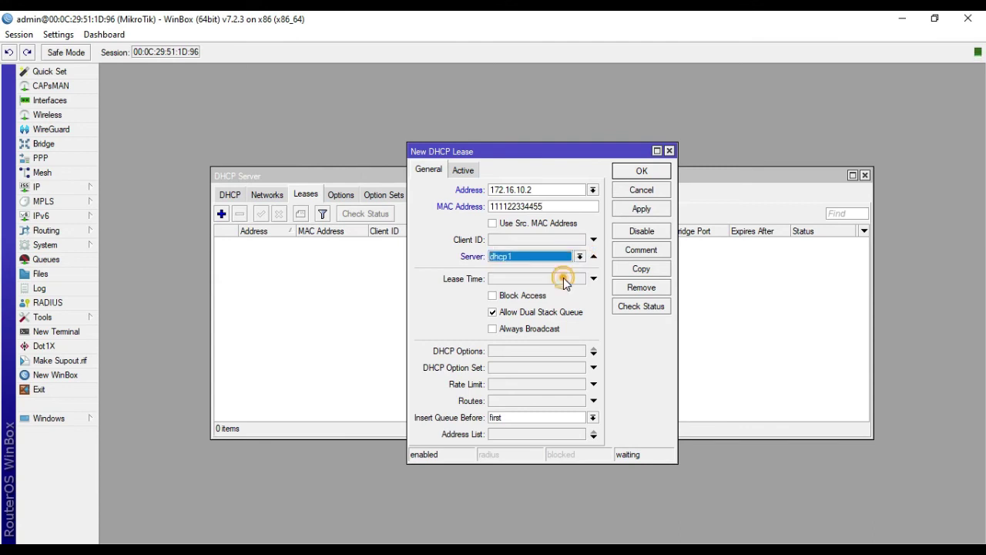
{"action": "left_click", "coordinate": [642, 252]}
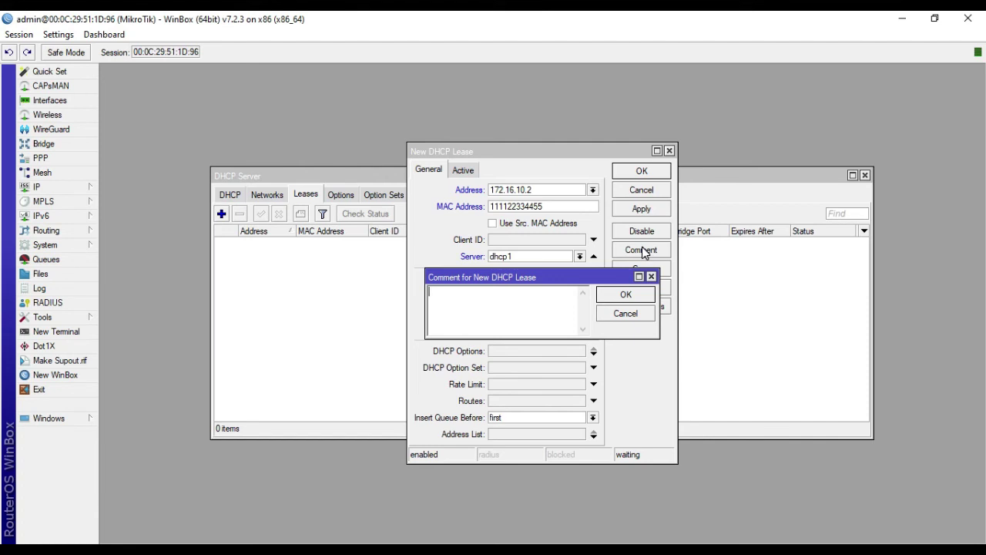
{"action": "type", "text": "MY DEVICE MOBILE"}
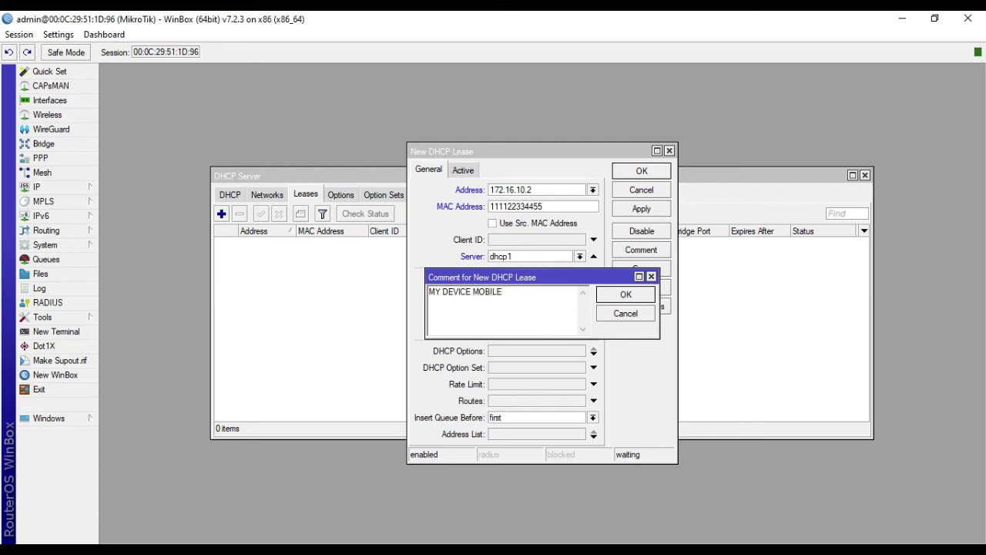
{"action": "left_click", "coordinate": [631, 299]}
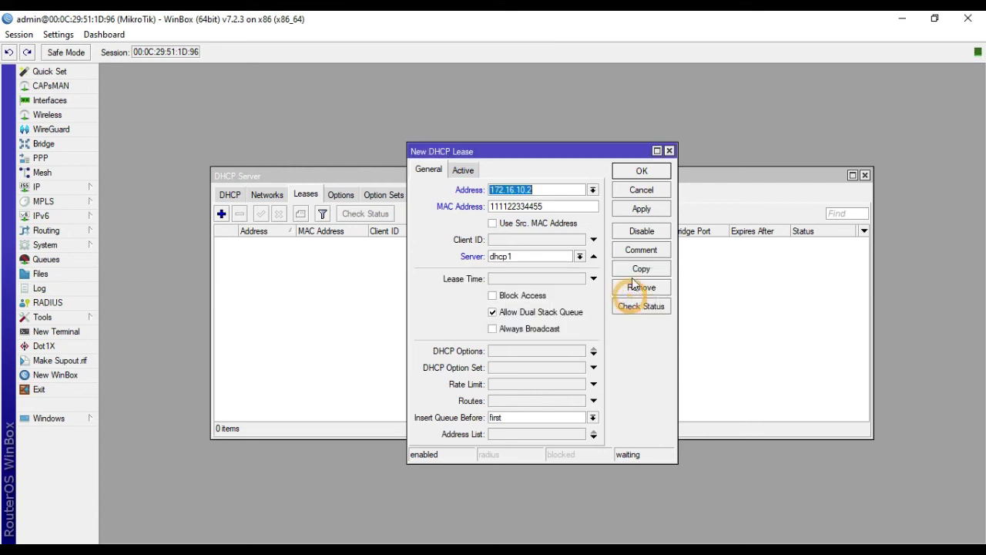
{"action": "left_click", "coordinate": [640, 210]}
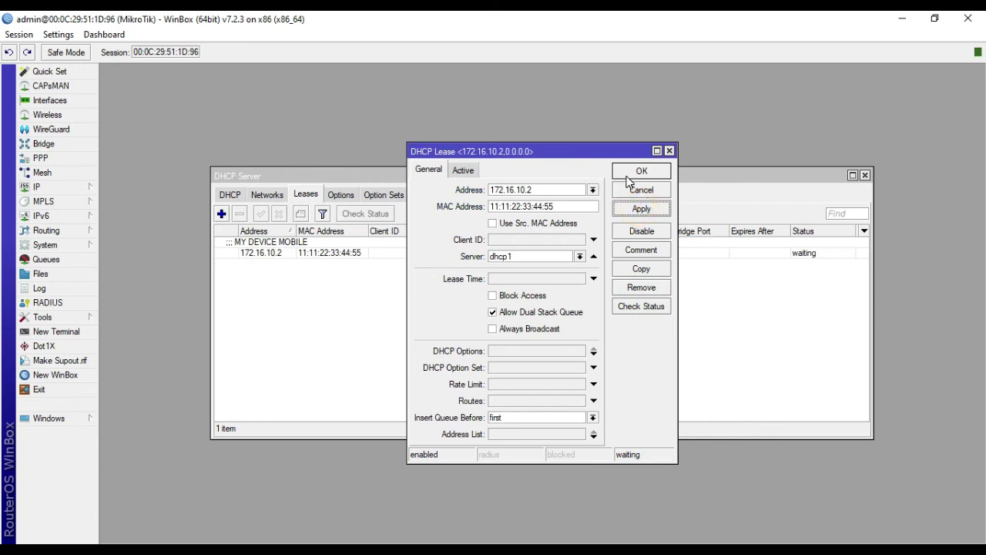
{"action": "left_click", "coordinate": [635, 172]}
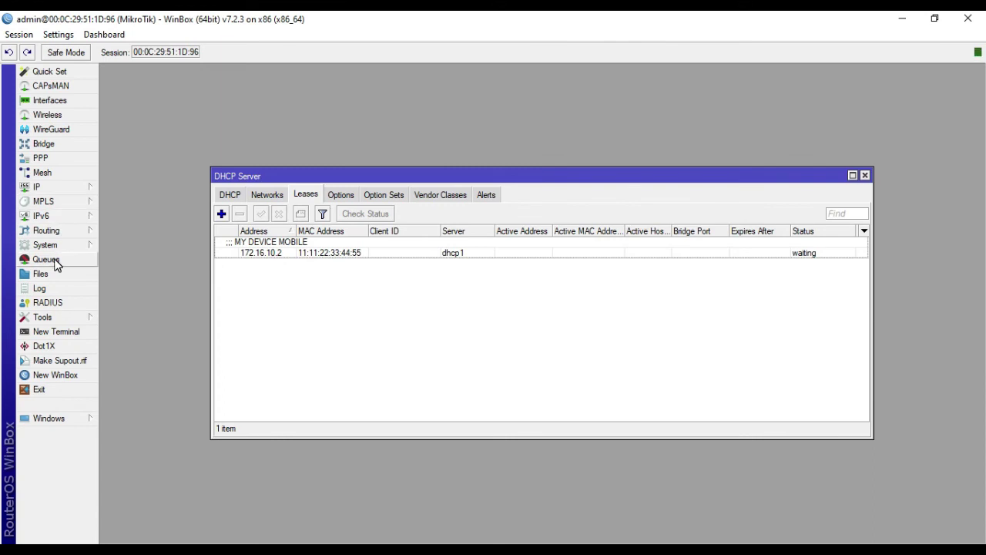
Step: Open the Queue List, close the DHCP Server window, and maximize the queue list
{"action": "left_click", "coordinate": [47, 260]}
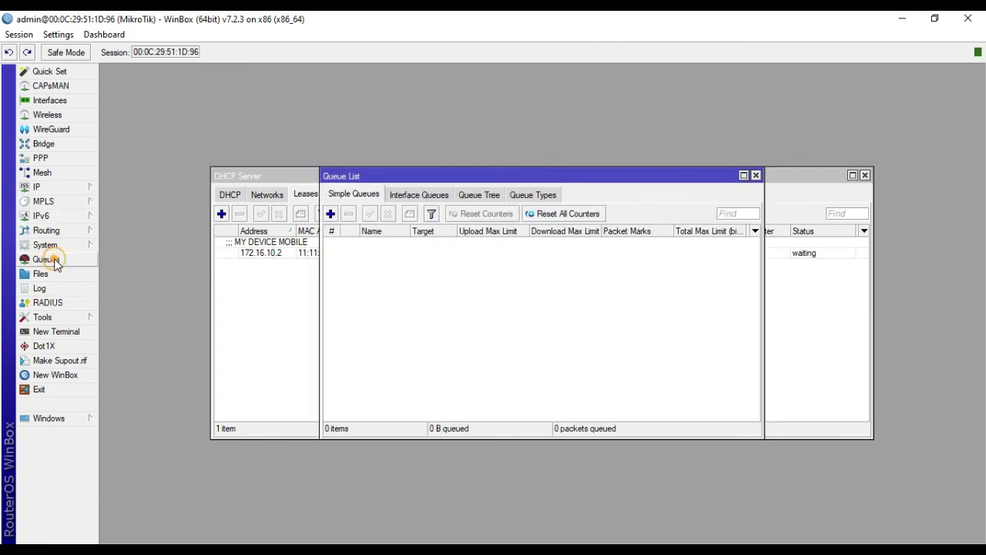
{"action": "left_click", "coordinate": [847, 182]}
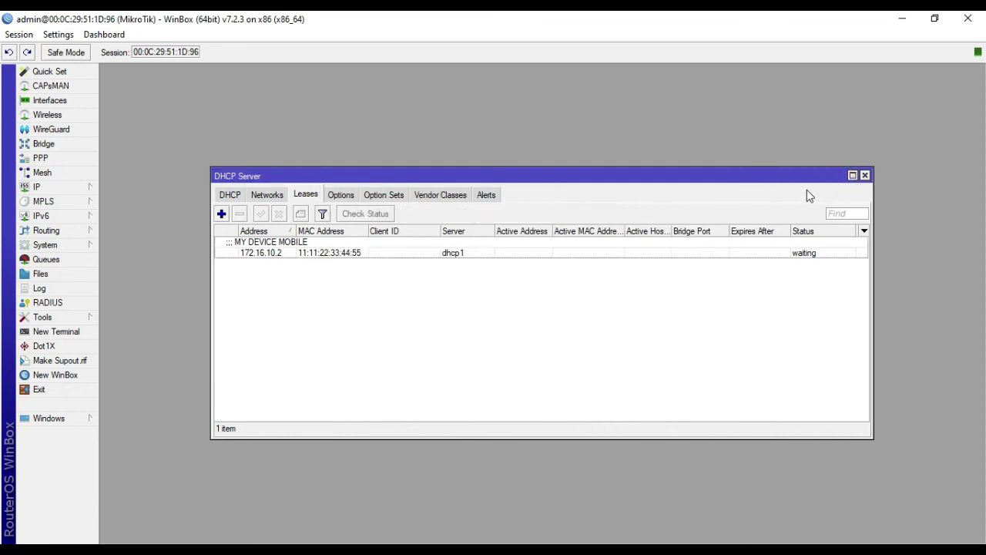
{"action": "left_click", "coordinate": [865, 176]}
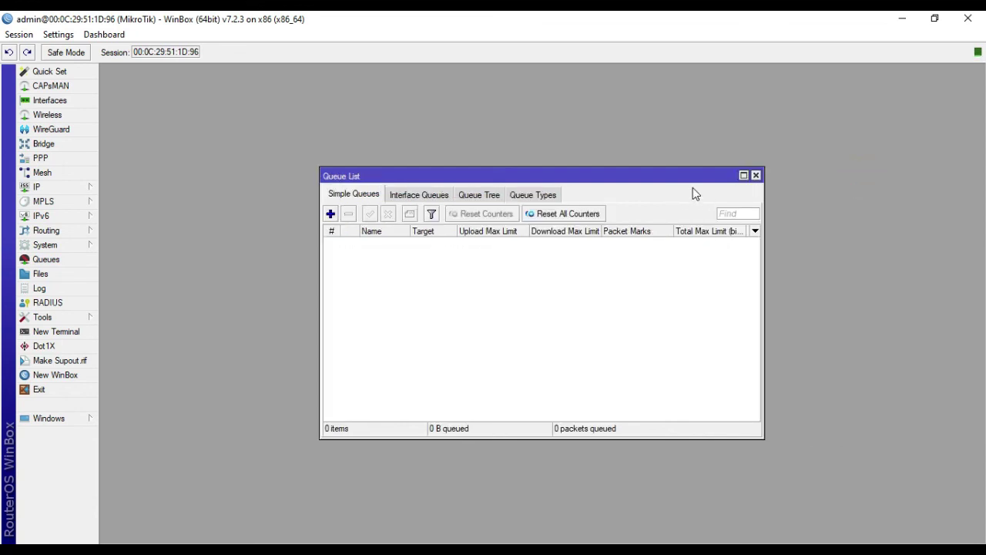
{"action": "left_click", "coordinate": [743, 176]}
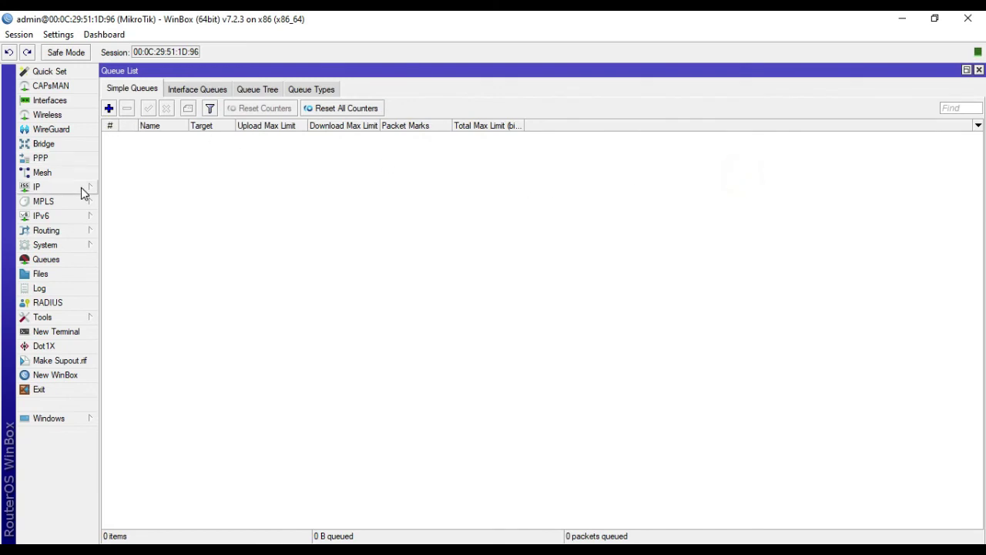
{"action": "left_click", "coordinate": [110, 110]}
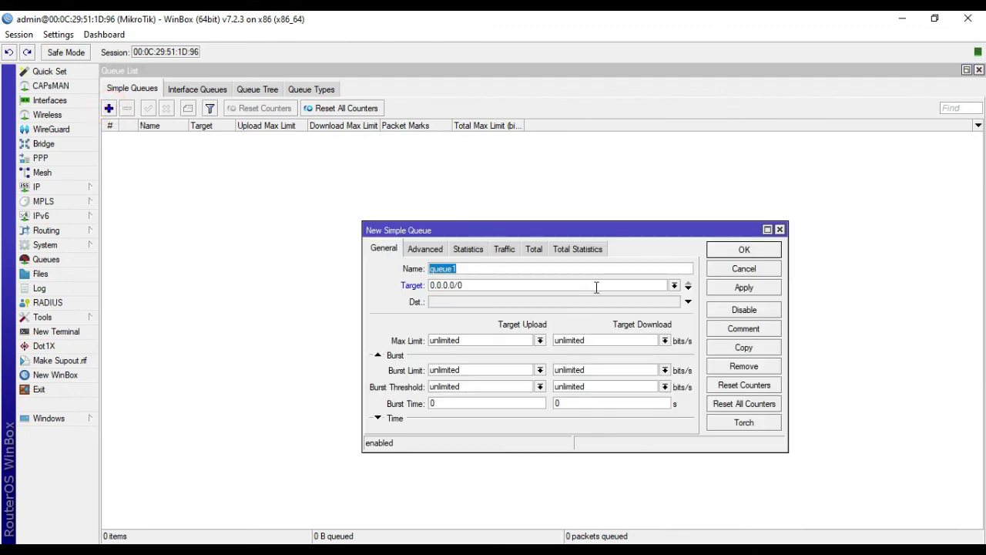
{"action": "left_click", "coordinate": [575, 205]}
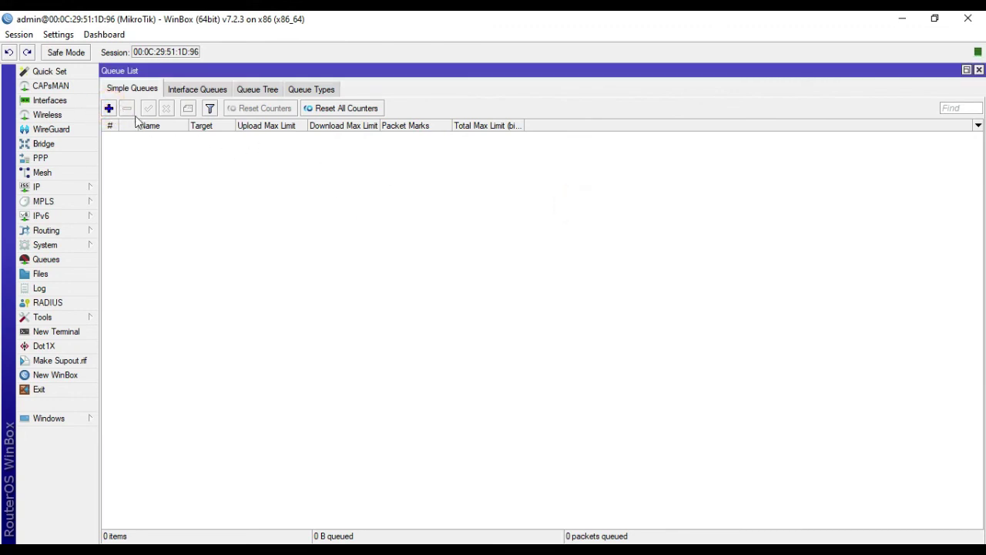
{"action": "left_click", "coordinate": [108, 108]}
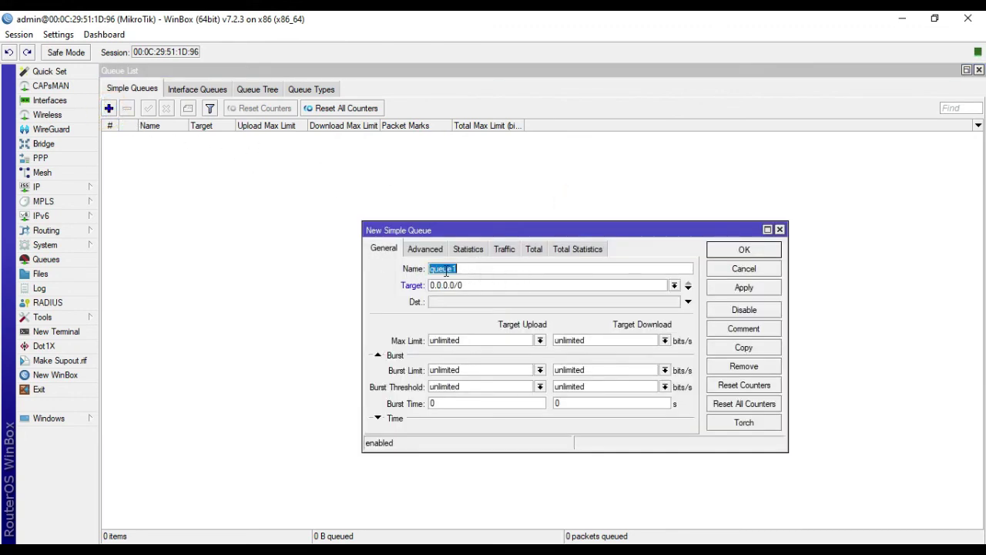
Step: Reopen the device's static lease and copy its MY DEVICE MOBILE comment text
{"action": "left_click", "coordinate": [77, 189]}
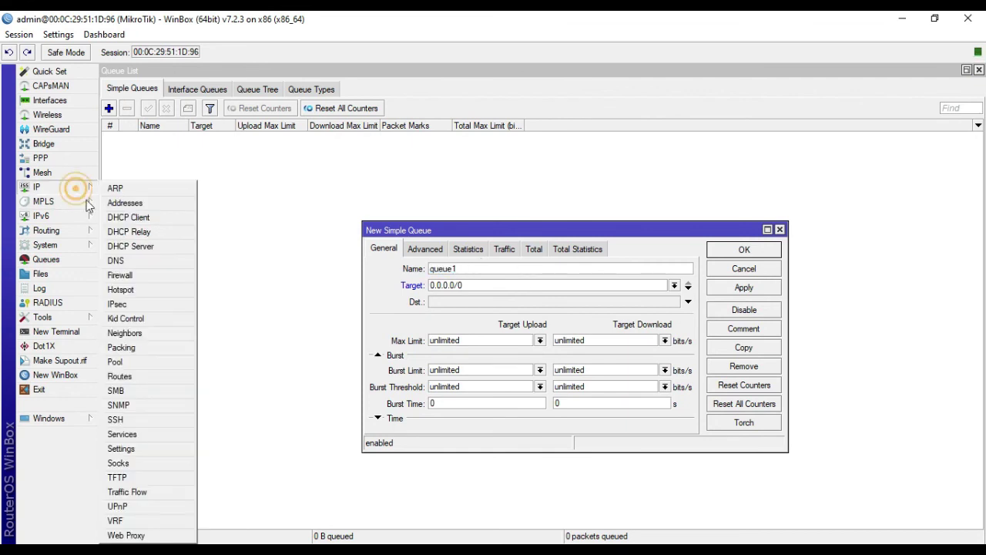
{"action": "left_click", "coordinate": [134, 246]}
{"action": "double_click", "coordinate": [310, 253]}
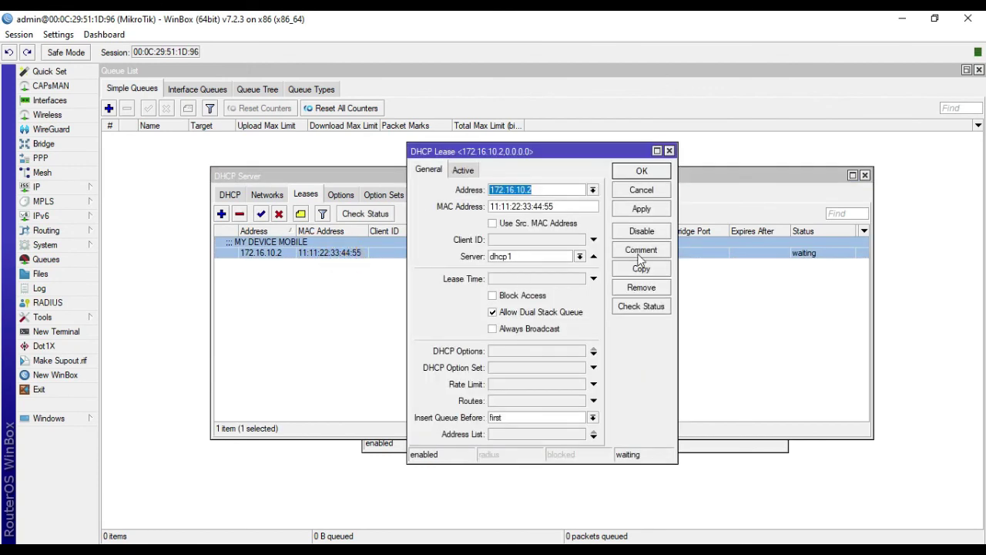
{"action": "left_click", "coordinate": [638, 250]}
{"action": "right_click", "coordinate": [449, 295]}
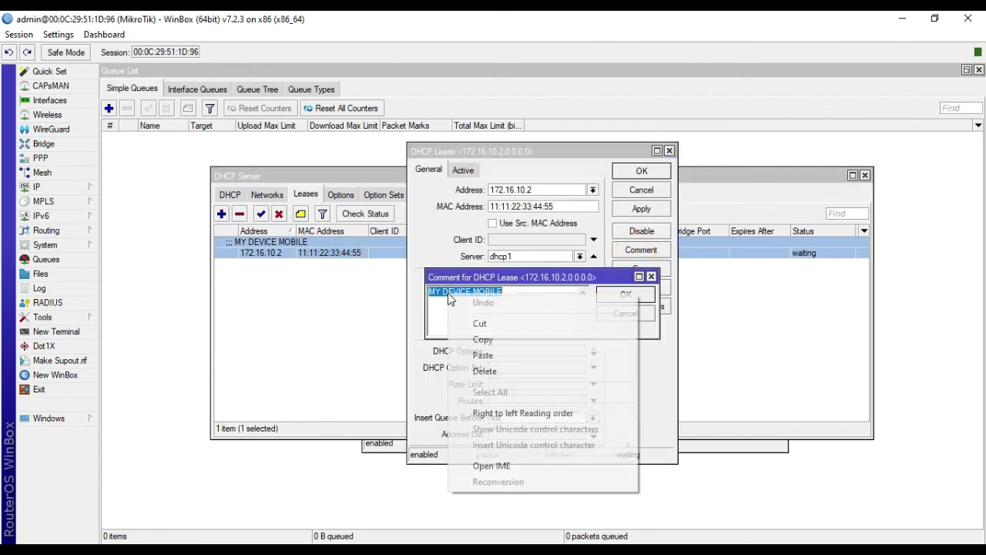
{"action": "left_click", "coordinate": [483, 339]}
{"action": "key", "text": "Escape"}
{"action": "left_click", "coordinate": [641, 208]}
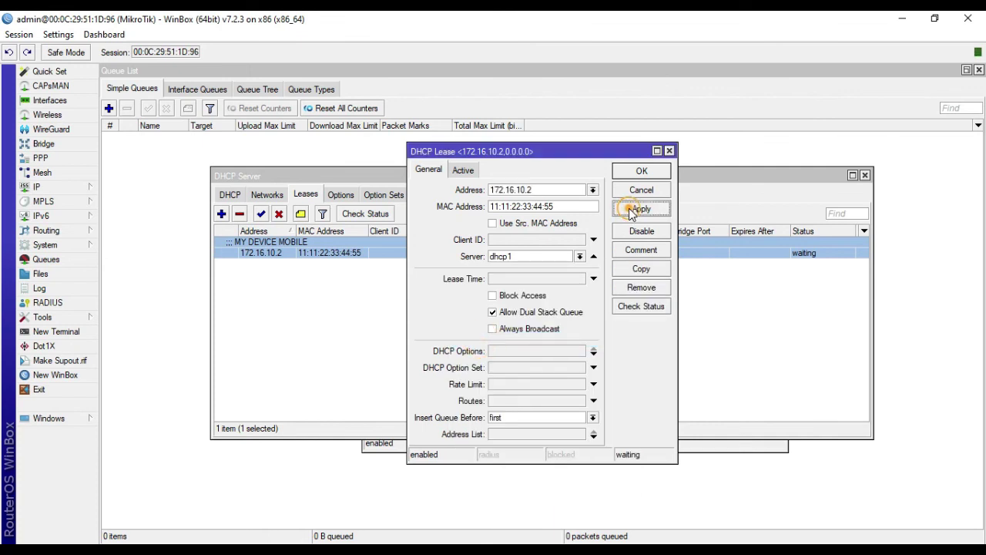
{"action": "left_click", "coordinate": [641, 171]}
{"action": "left_click", "coordinate": [626, 310]}
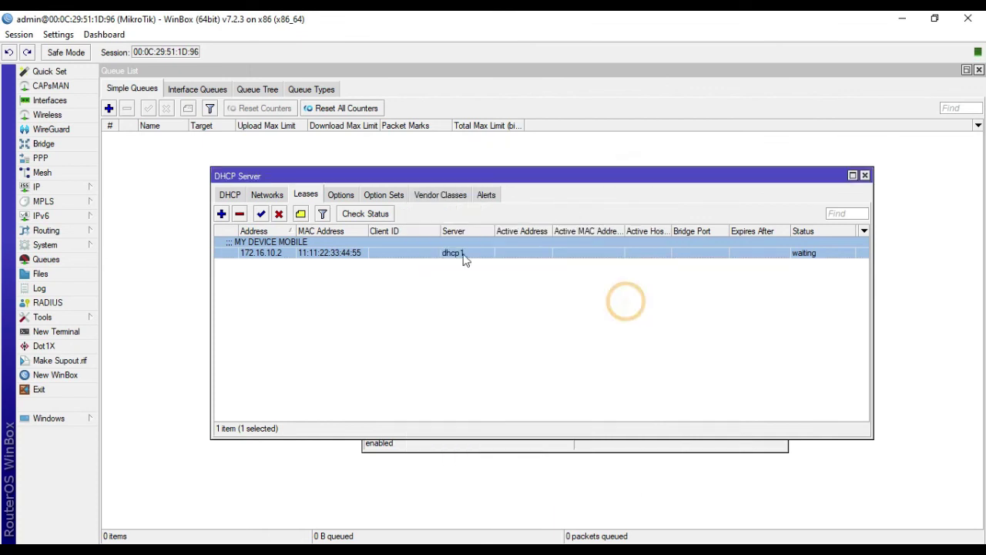
{"action": "left_click", "coordinate": [62, 259]}
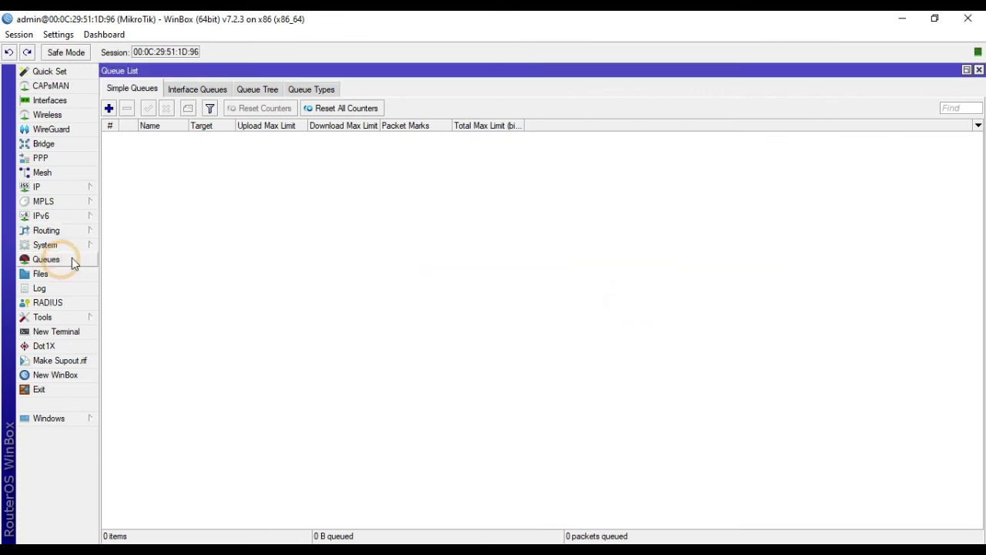
Step: Create a new simple queue named MY DEVICE MOBILE targeting 172.16.10.2
{"action": "left_click", "coordinate": [108, 109]}
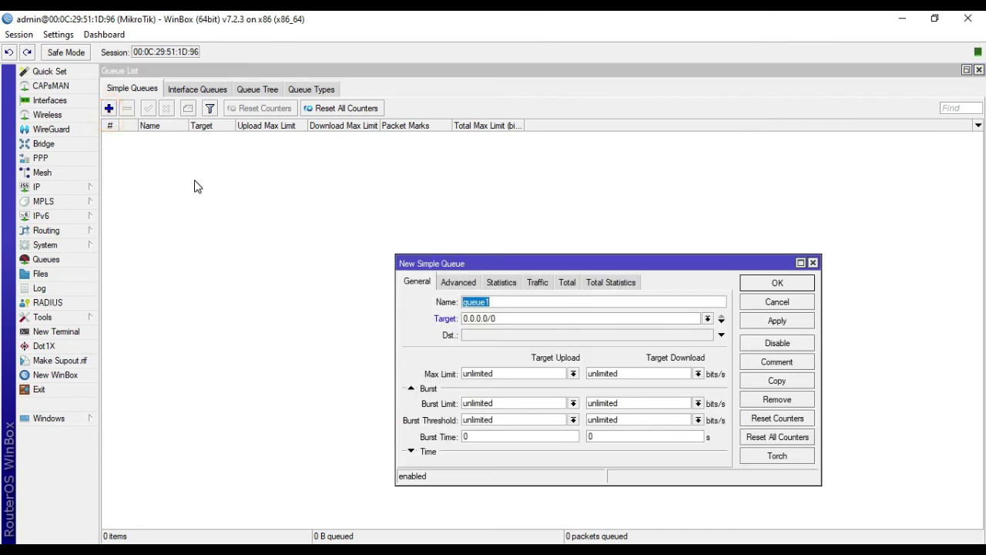
{"action": "type", "text": "MY DEVICE MOBILE"}
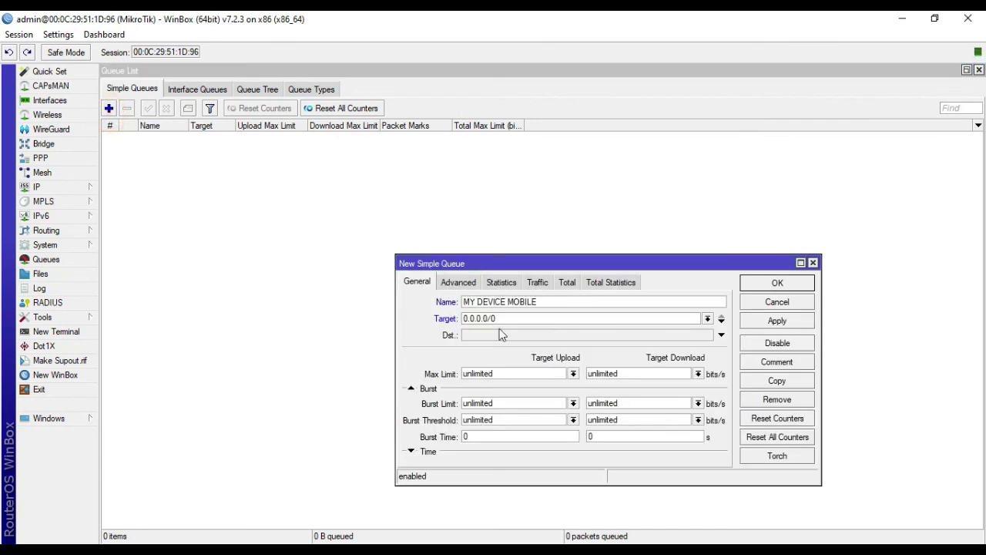
{"action": "key", "text": "Tab"}
{"action": "type", "text": "1"}
Step: Cap the queue's upload and download at 512k, save it, and sort by upload limit
{"action": "left_click", "coordinate": [573, 374]}
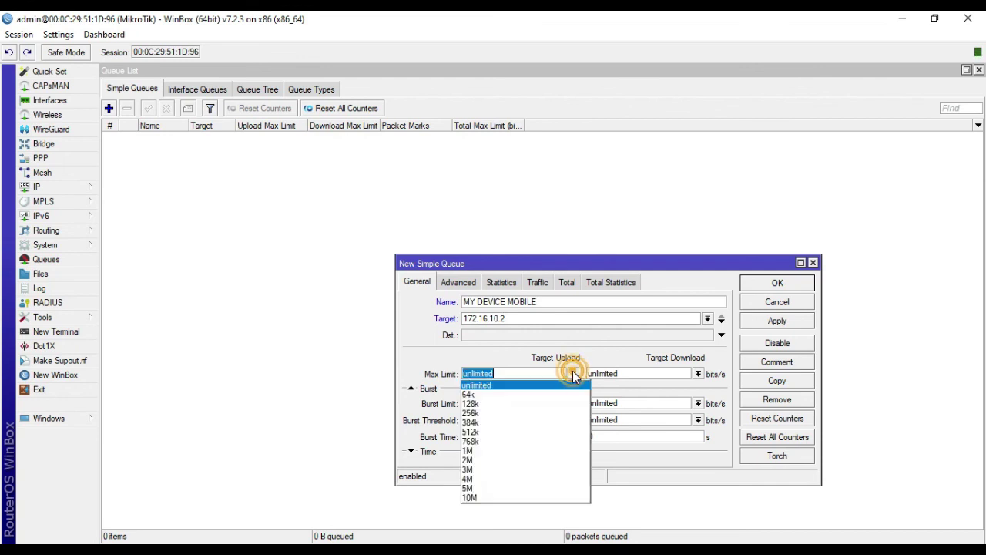
{"action": "left_click", "coordinate": [526, 432]}
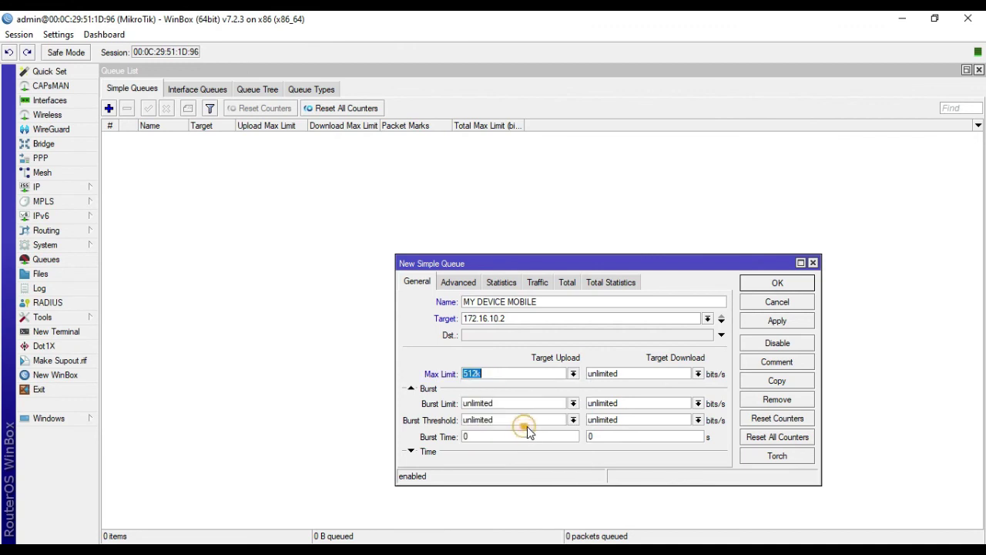
{"action": "left_click", "coordinate": [698, 374]}
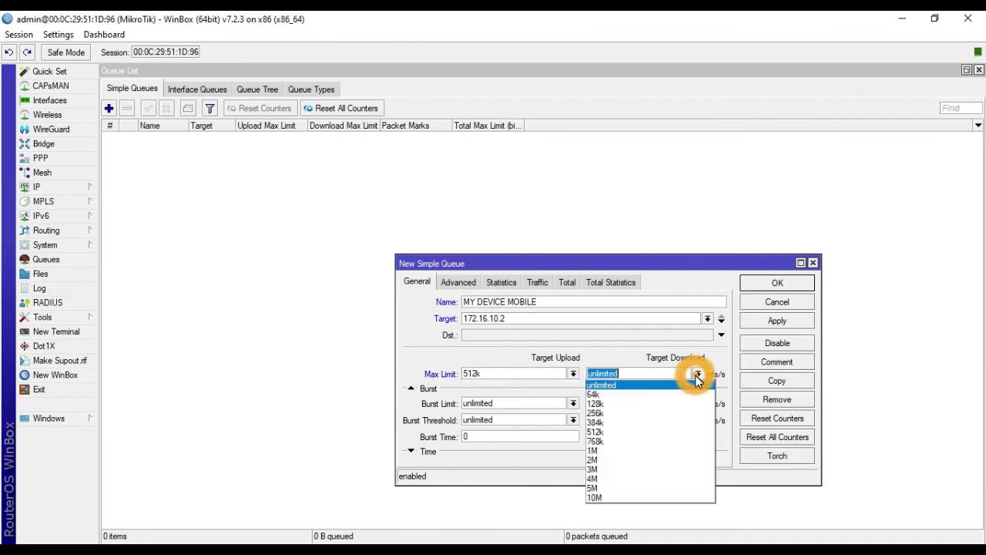
{"action": "left_click", "coordinate": [649, 432]}
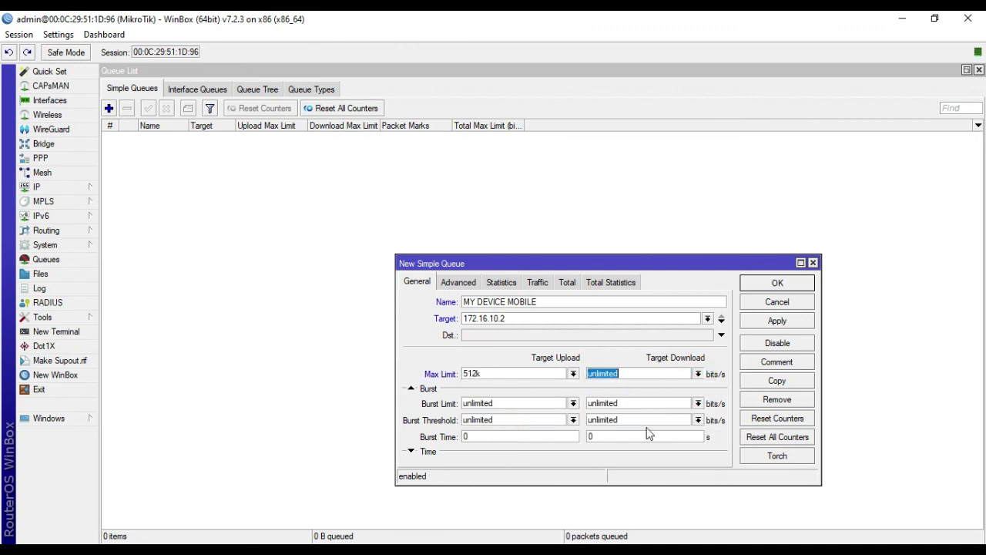
{"action": "left_click", "coordinate": [755, 327]}
{"action": "left_click", "coordinate": [776, 283]}
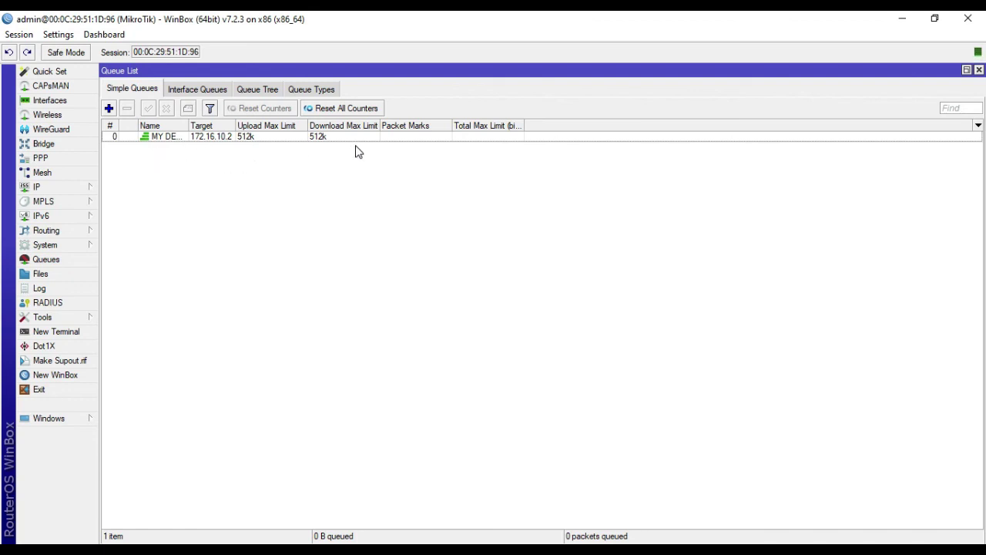
{"action": "left_click", "coordinate": [237, 126]}
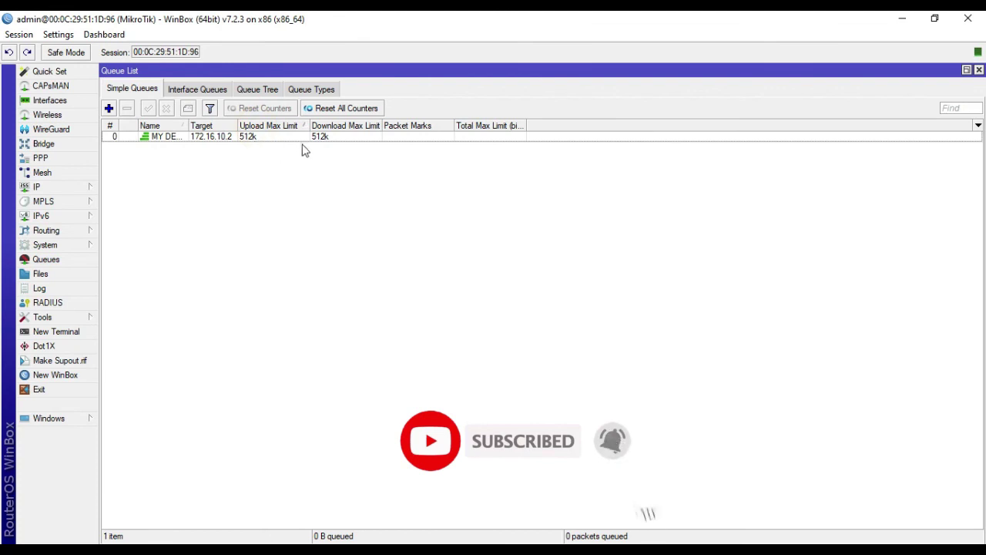